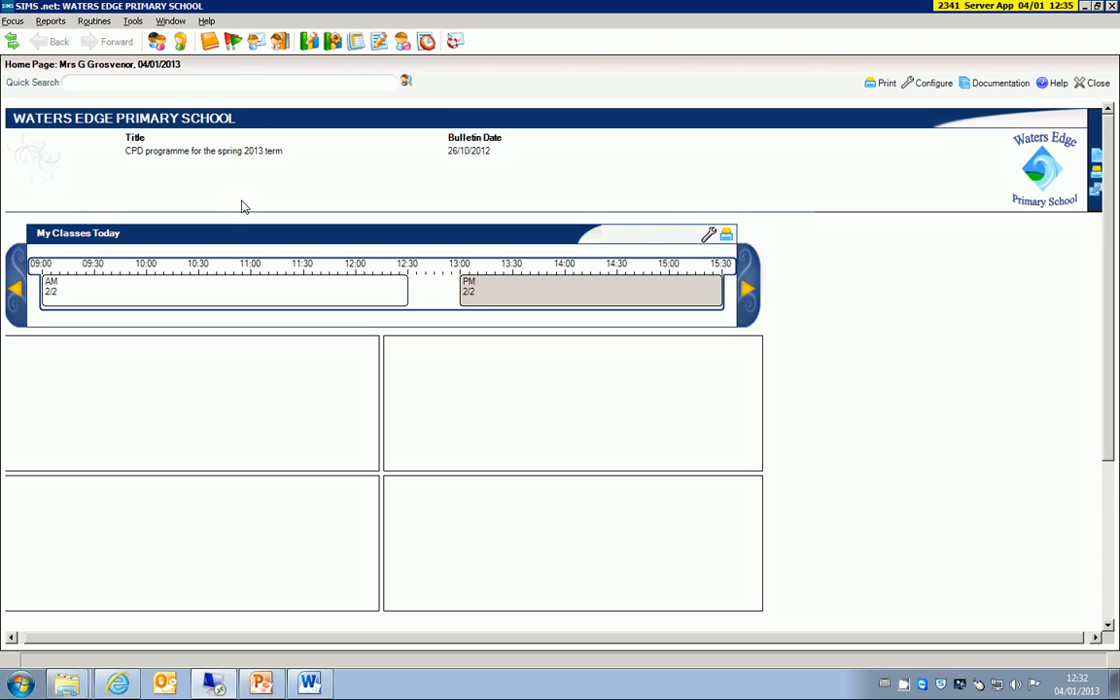
Find the marksheets with template name "vr y6" and open VR Y6 MATHS AUTUMN for Curriculum Year 6 in Marksheet Entry
click(13, 21)
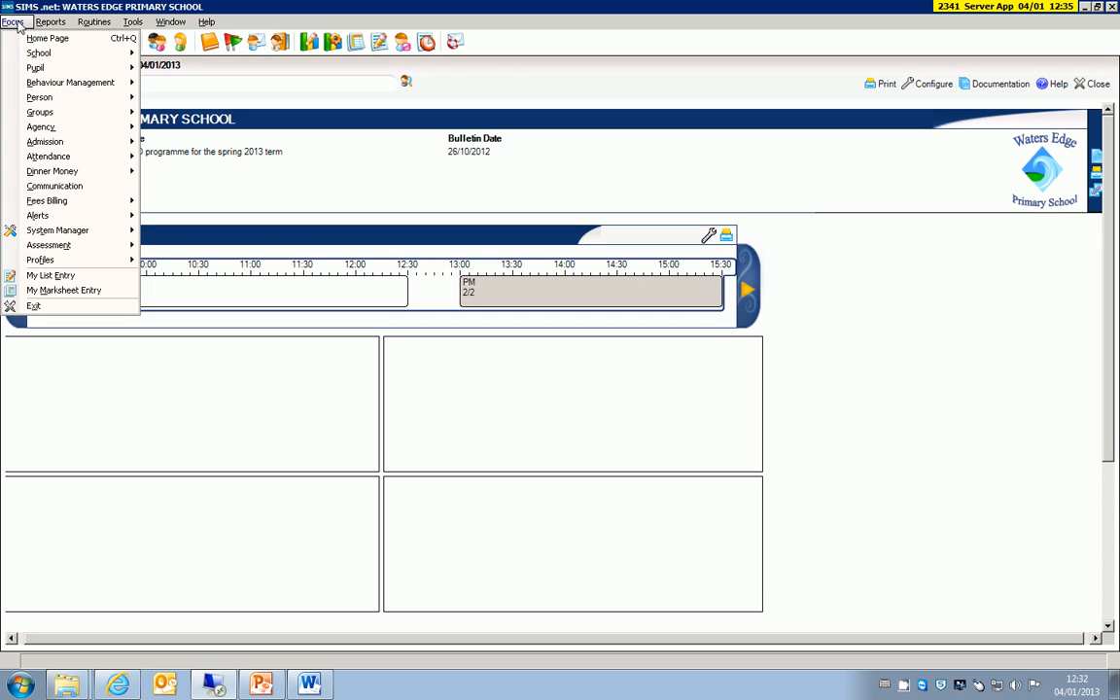
mouse_move(49, 248)
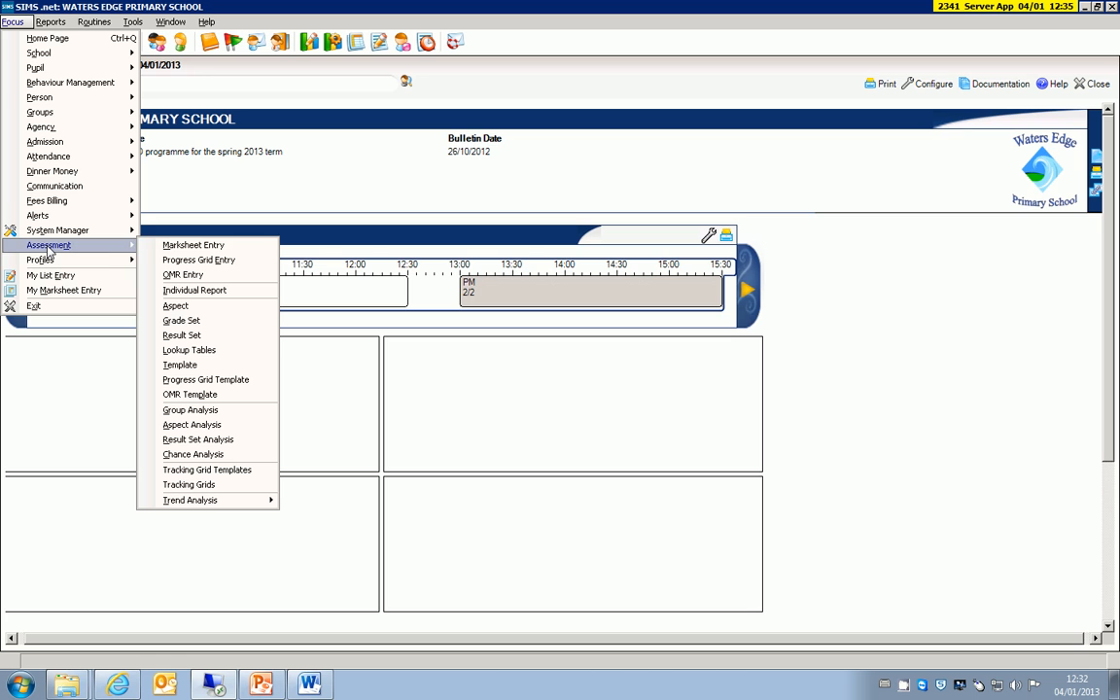
click(193, 245)
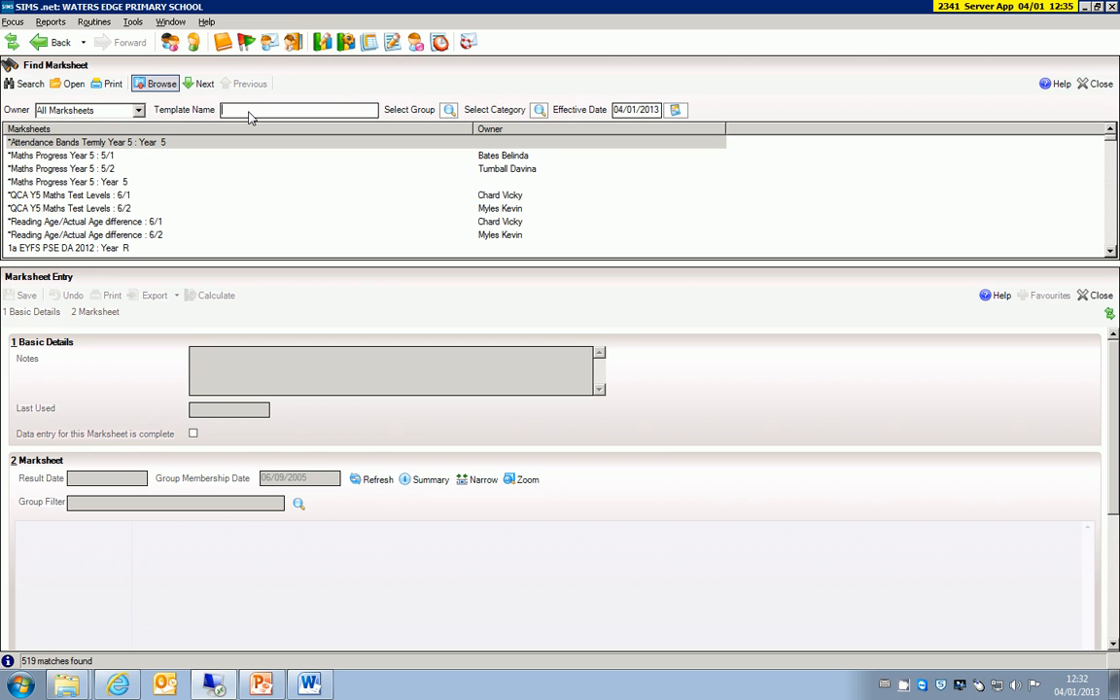
text(vr y6)
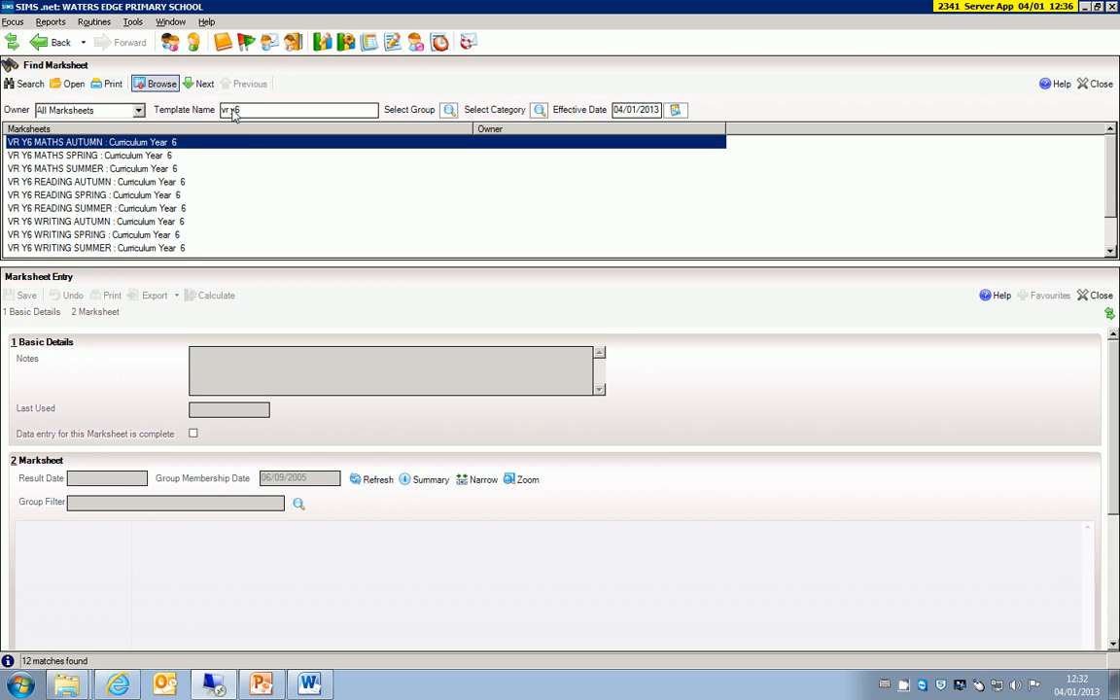
double_click(100, 144)
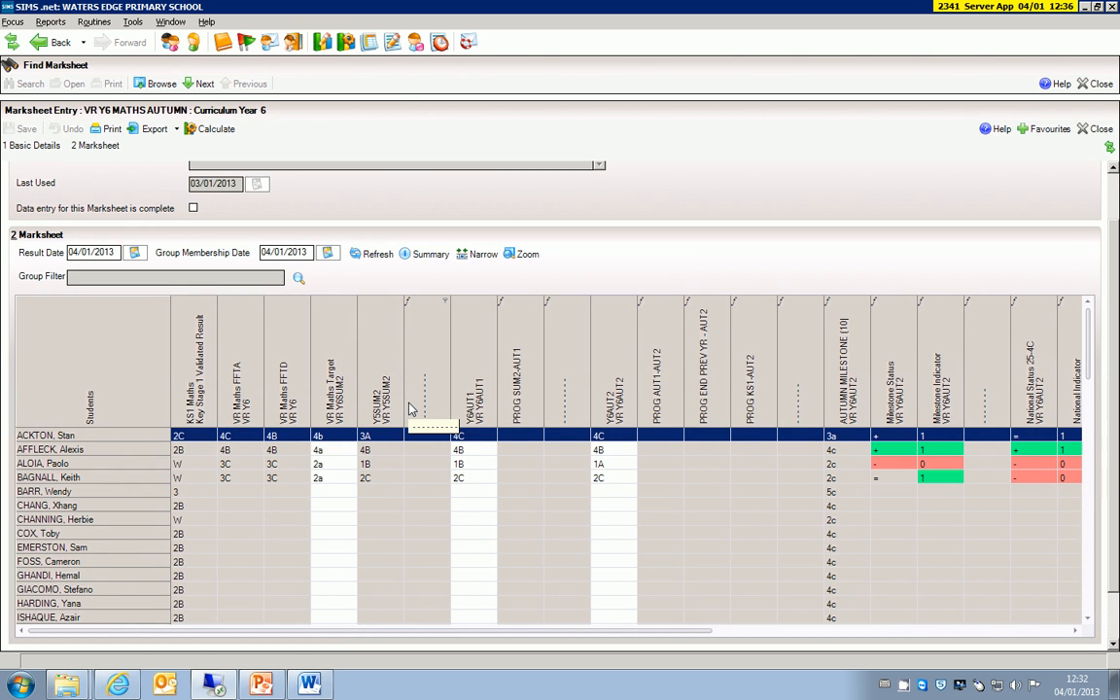
Narrow the marksheet's columns and calculate its formula columns
click(477, 257)
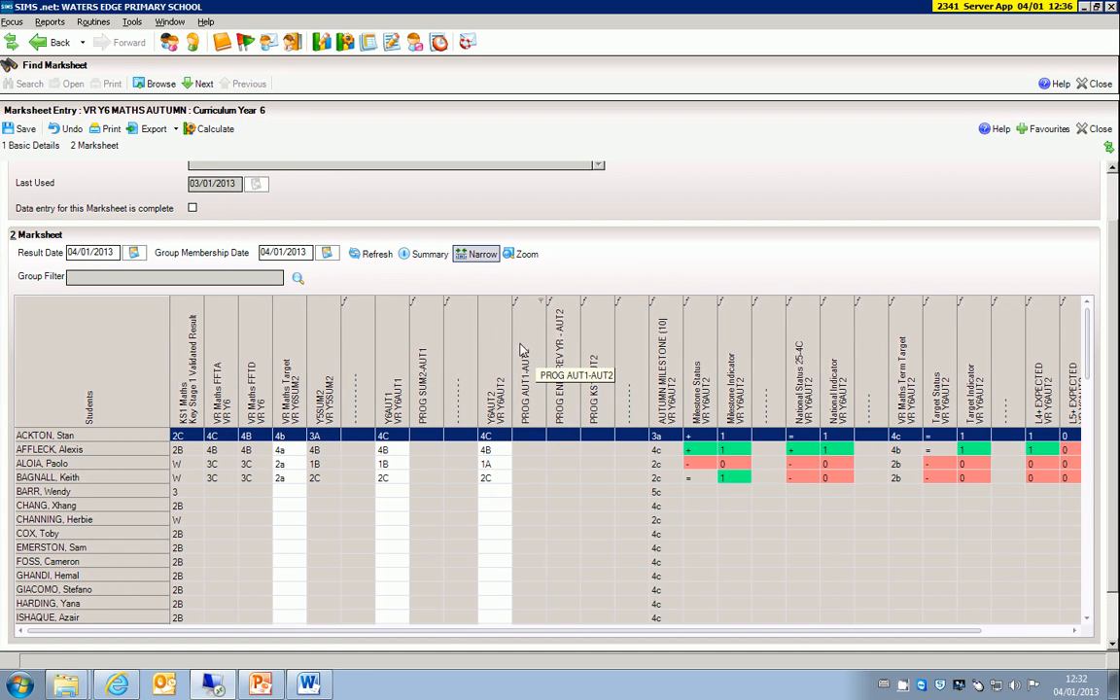
click(208, 128)
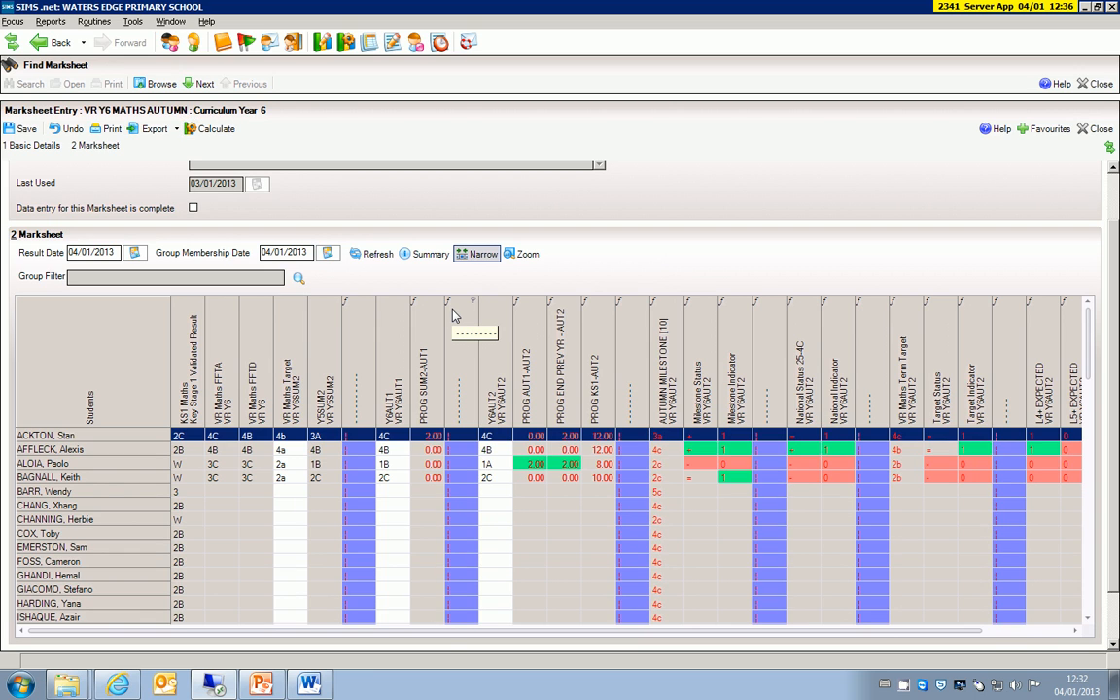
click(292, 547)
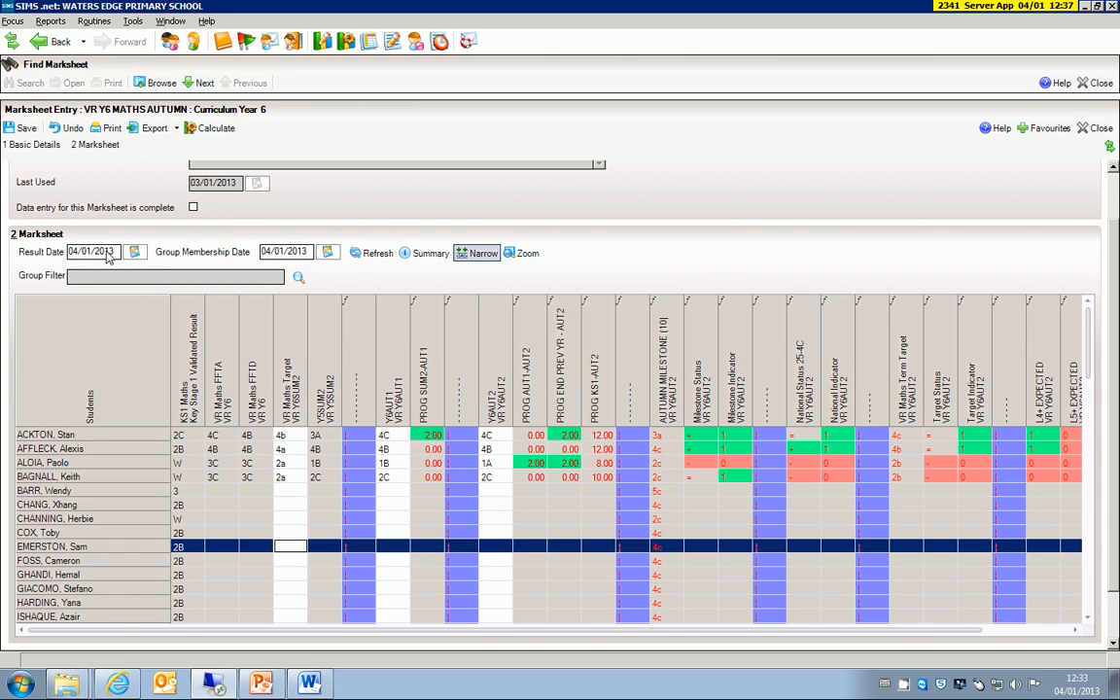
Browse the Result Date calendar back to October 2012 and close it without picking a date
drag(111, 251, 66, 251)
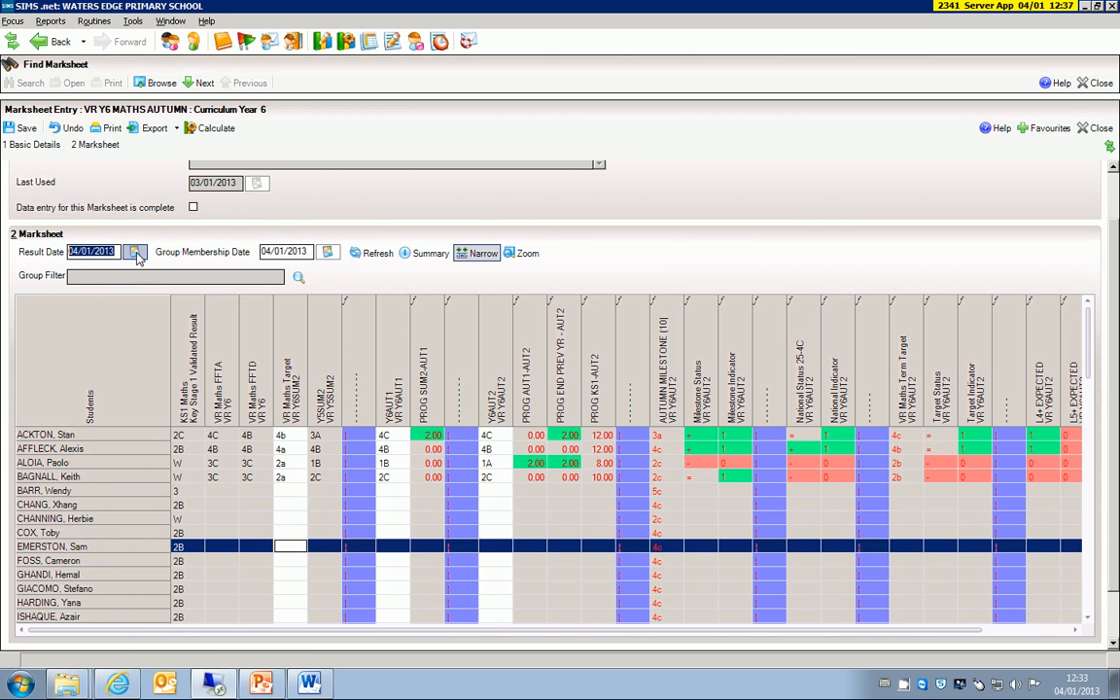
click(135, 253)
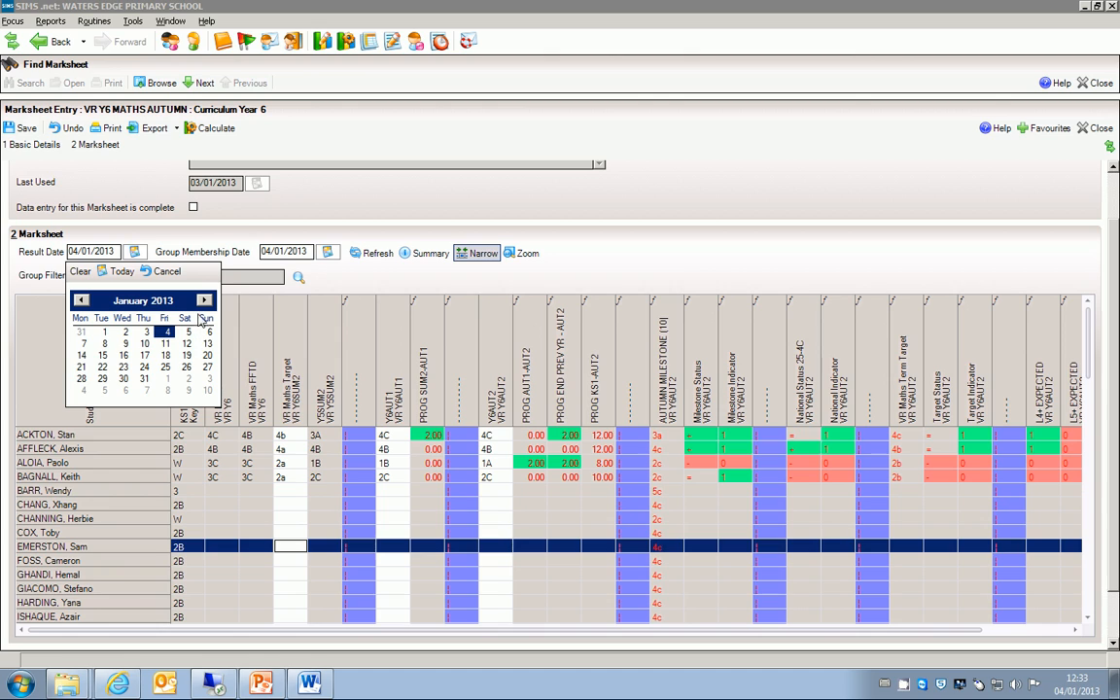
click(81, 301)
click(81, 301)
click(81, 301)
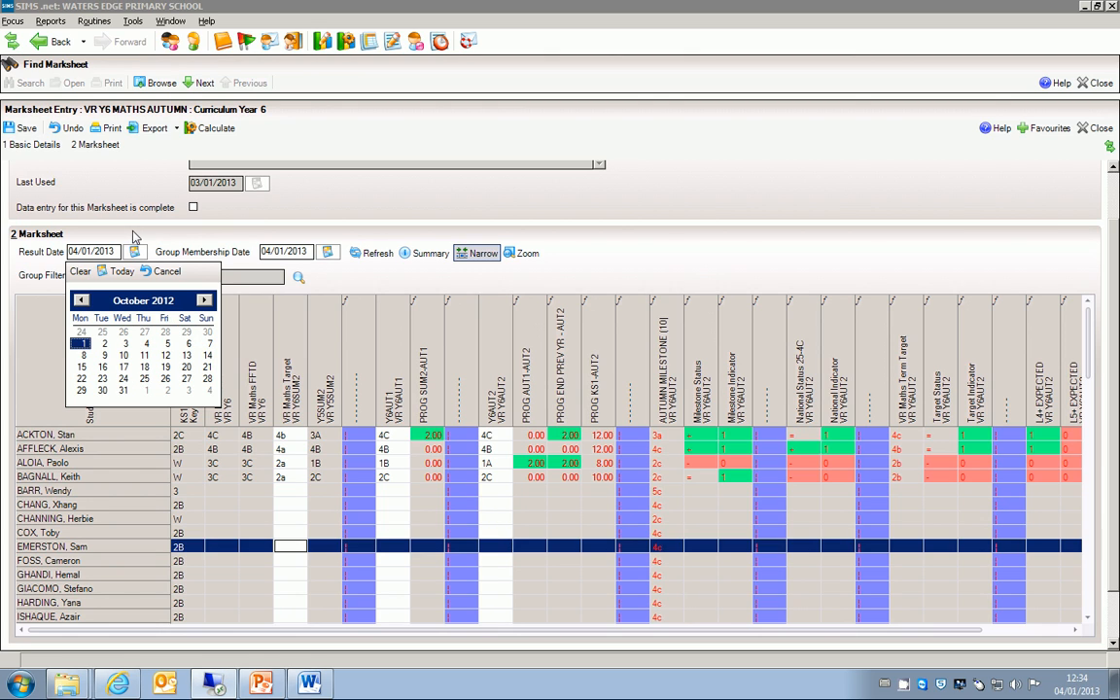
click(225, 300)
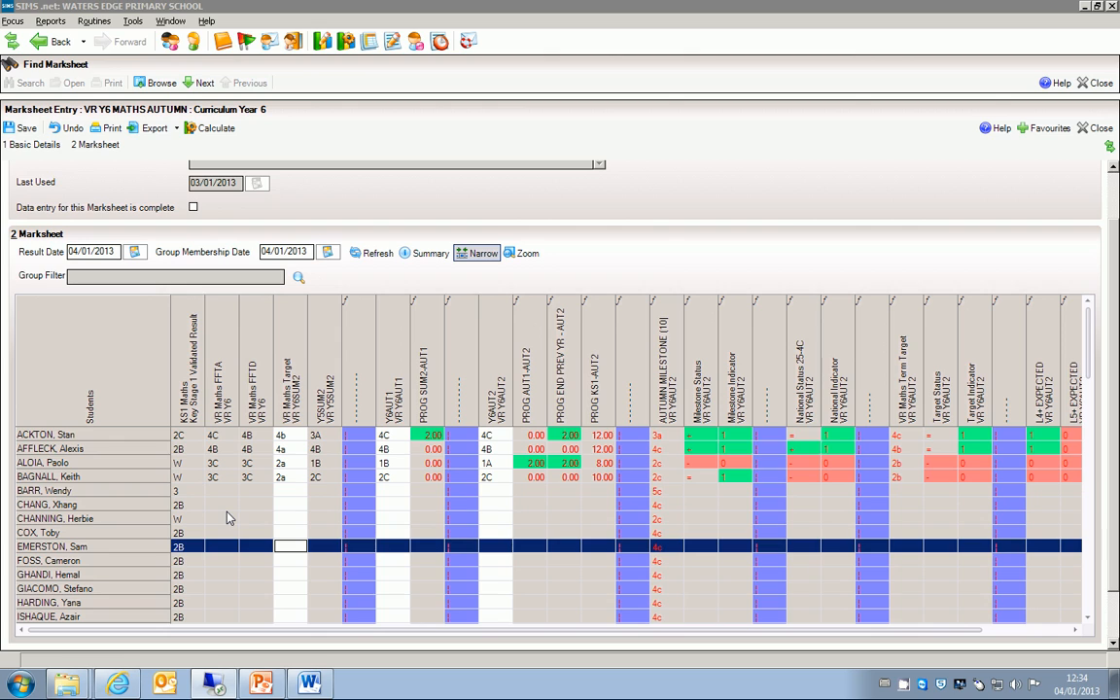
Enter 3C as the Y6AUT1 grade in the fifth pupil's row
click(394, 490)
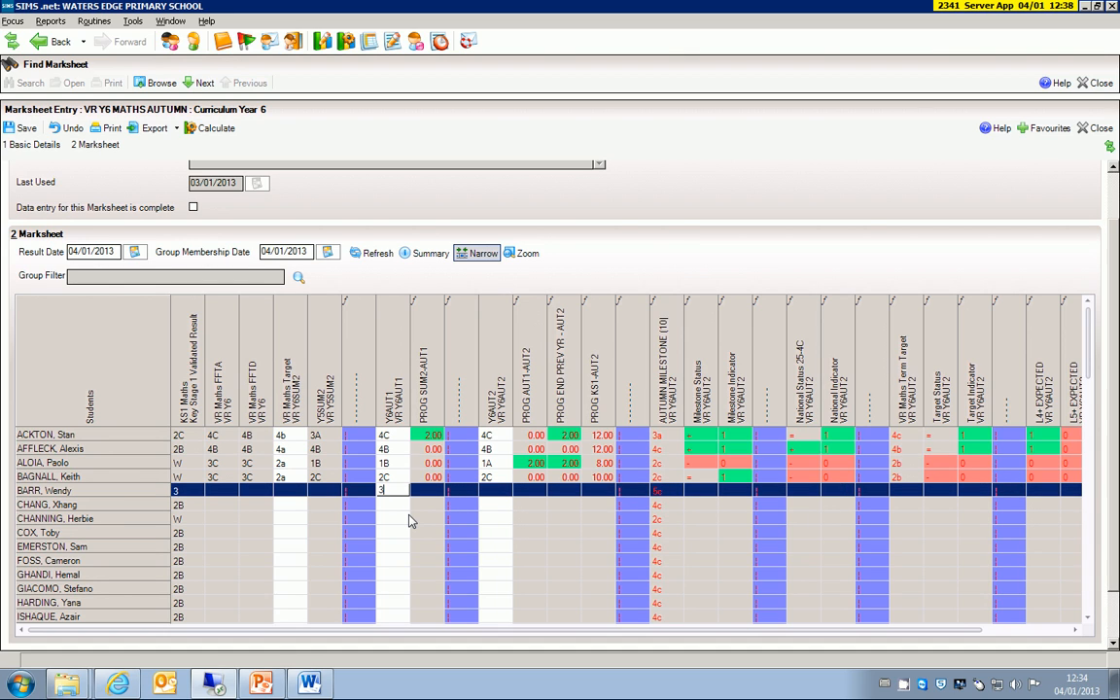
key(Return)
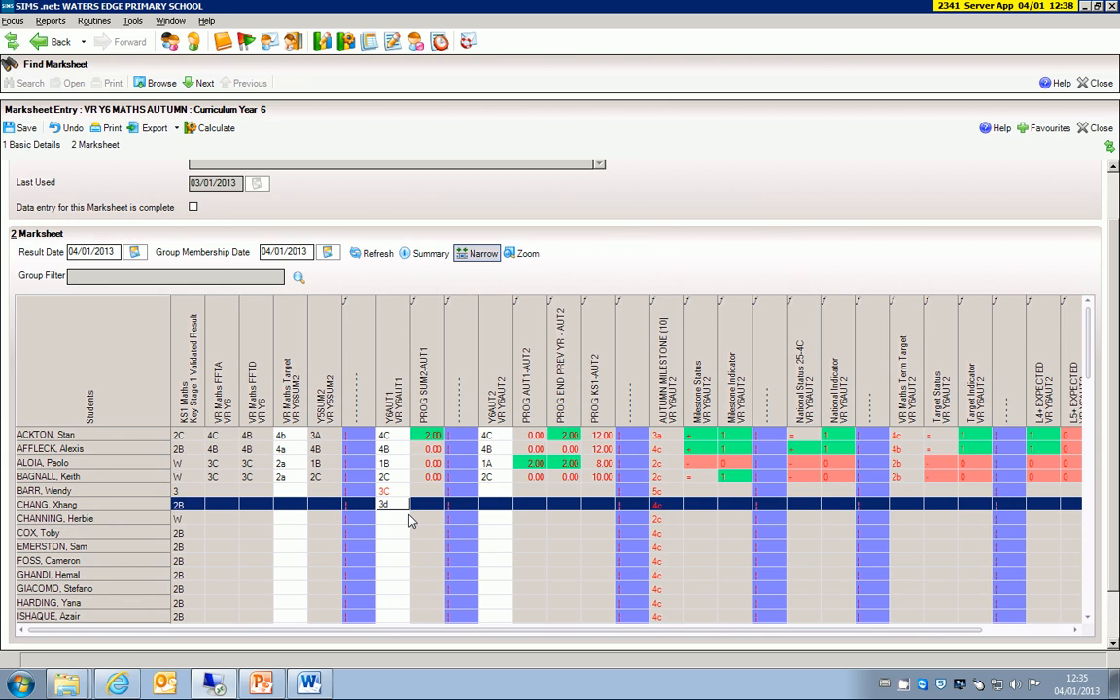
Try to enter 3d as the sixth pupil's Y6AUT1 grade and review the valid values for the column
key(Return)
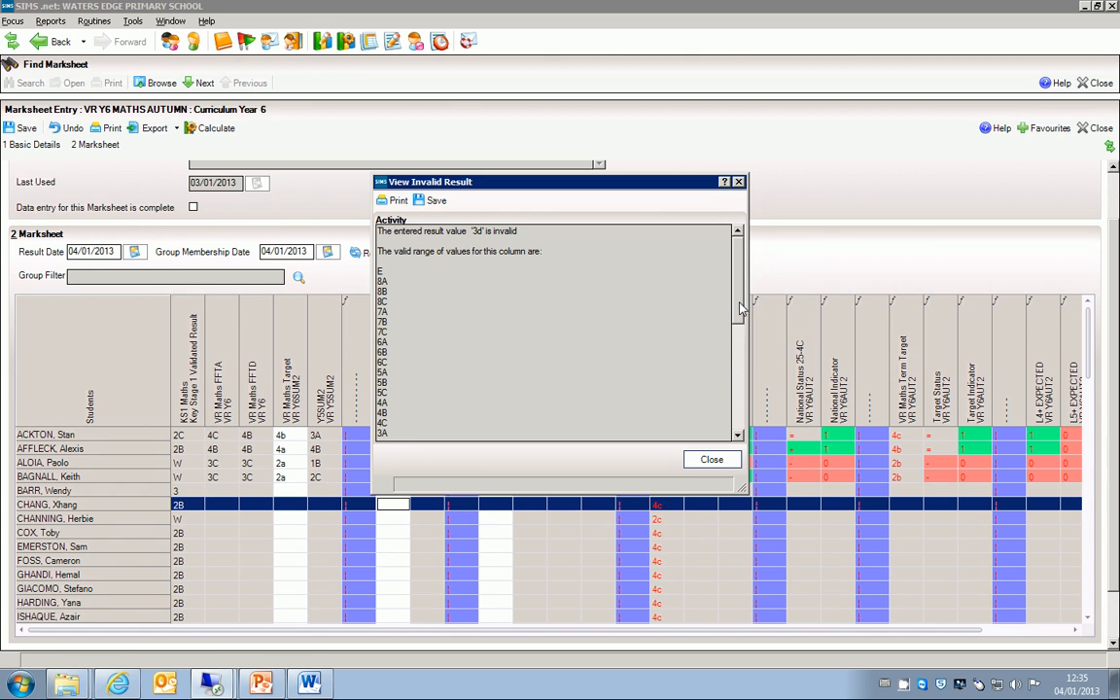
scroll(739, 355, down, 3)
scroll(739, 355, down, 3)
scroll(741, 337, up, 2)
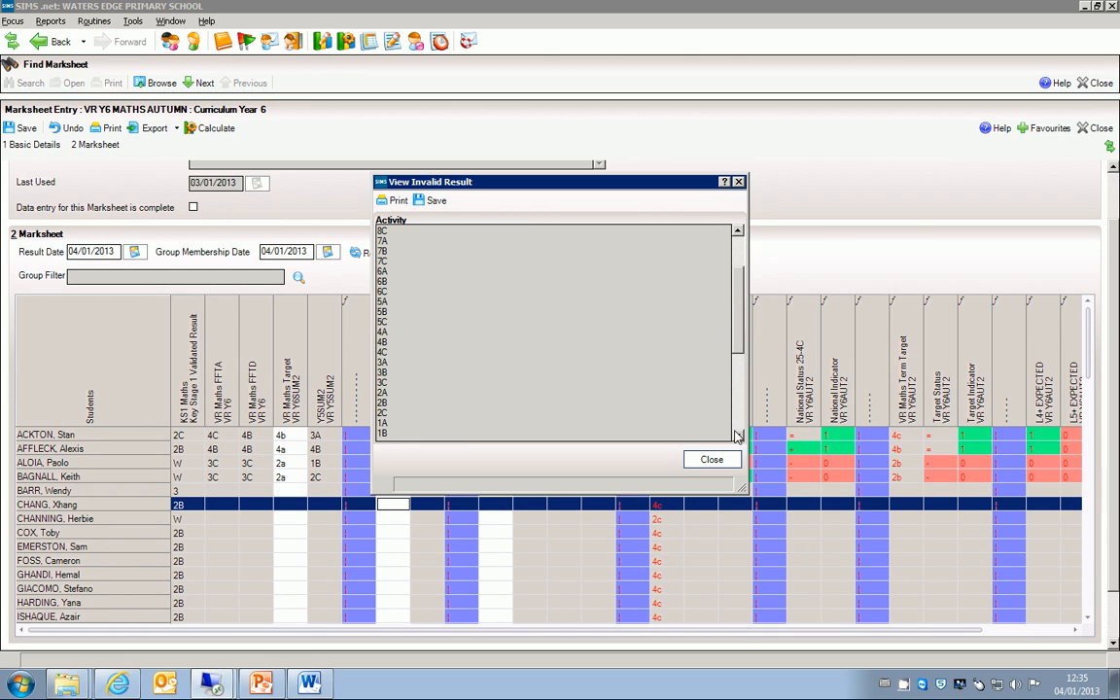
click(712, 460)
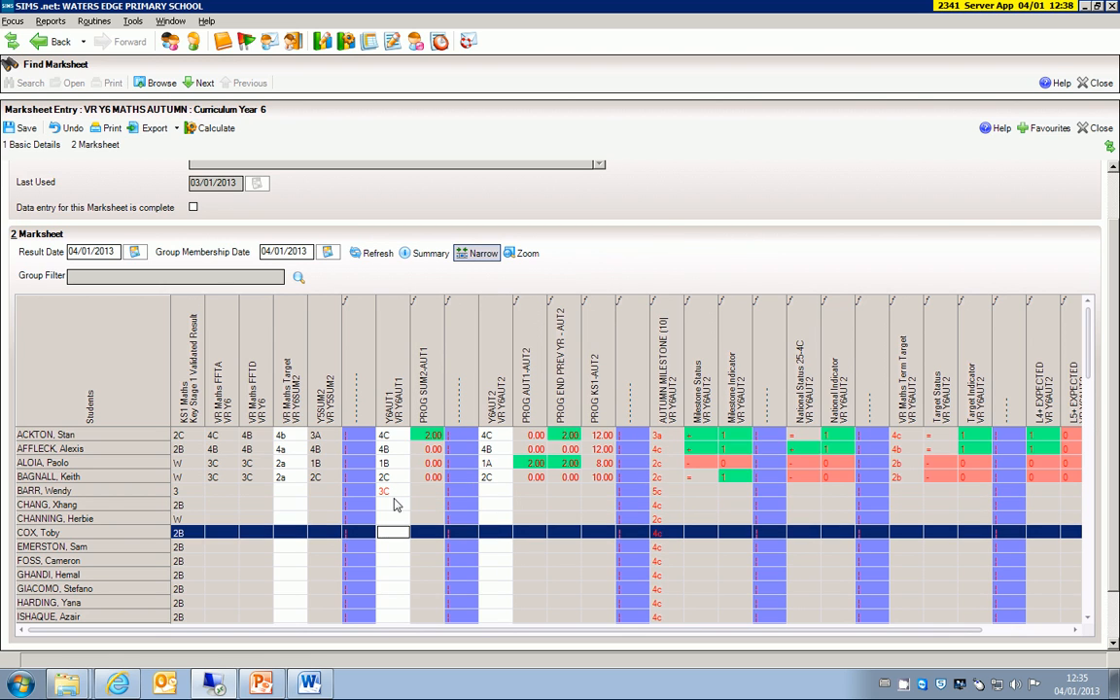
Assign Y6AUT1 grades 3B, 2A, 3A, 3C, 3A and 3C to the sixth through eleventh pupils using Select Grade for Cell
right_click(393, 510)
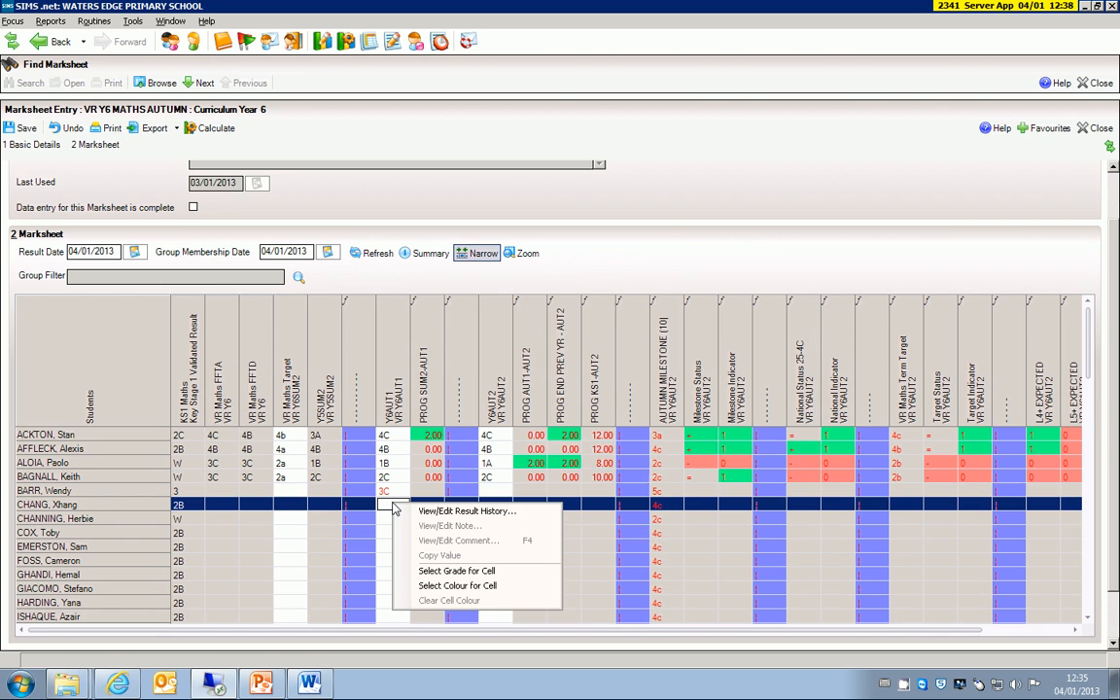
click(486, 572)
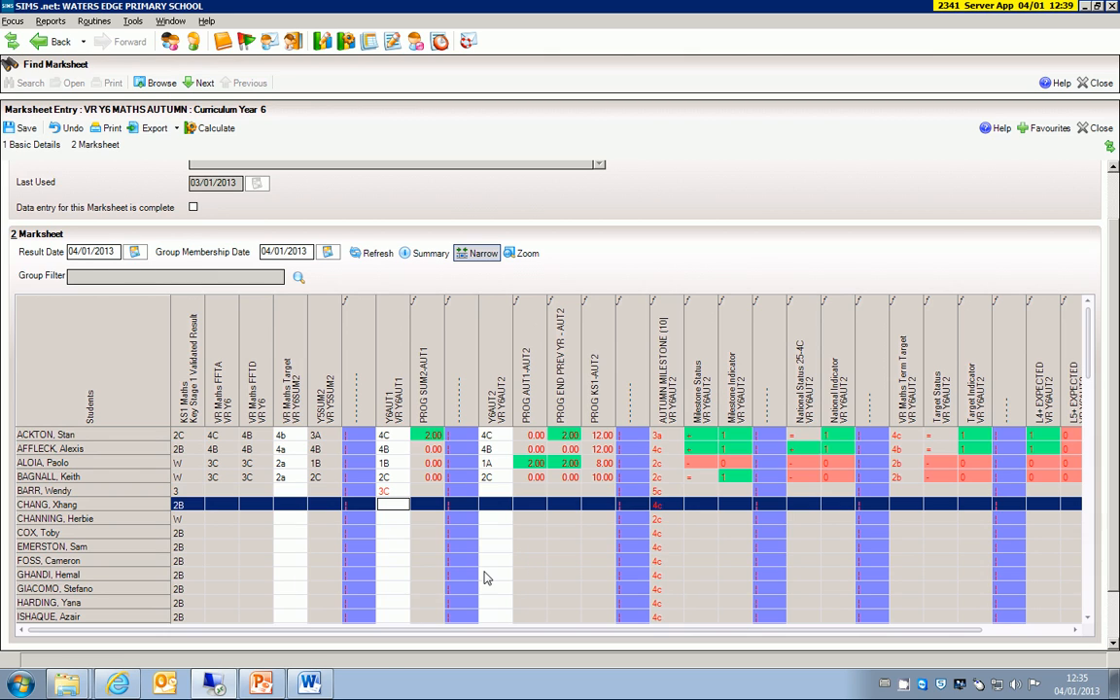
scroll(688, 340, down, 2)
scroll(689, 341, down, 2)
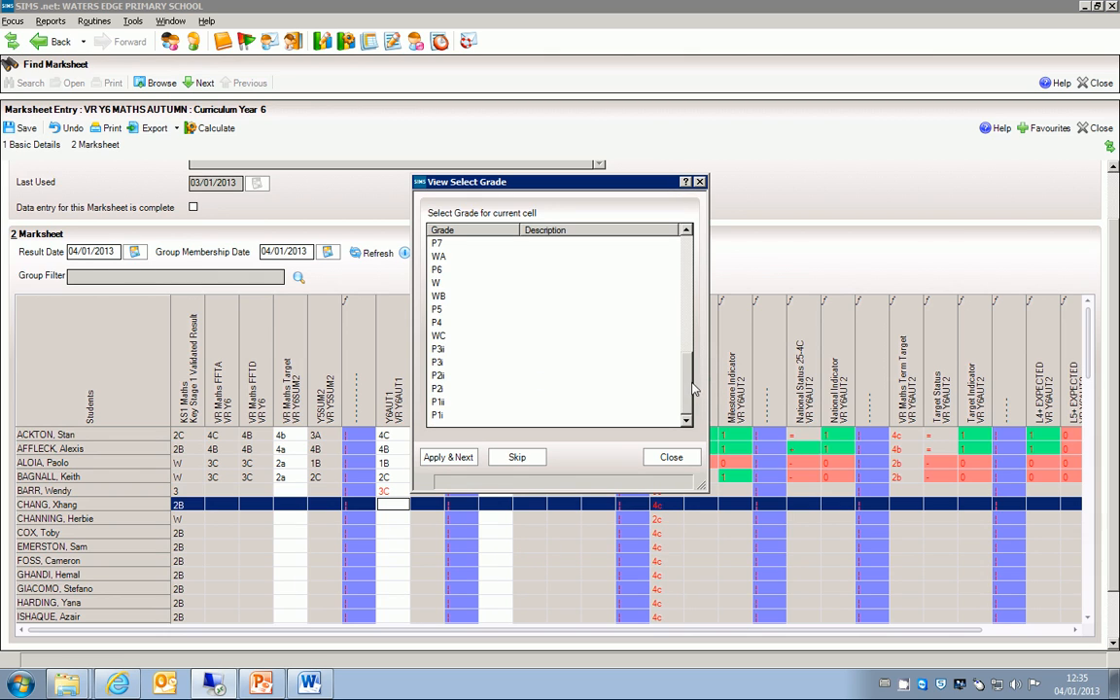
click(473, 337)
double_click(470, 365)
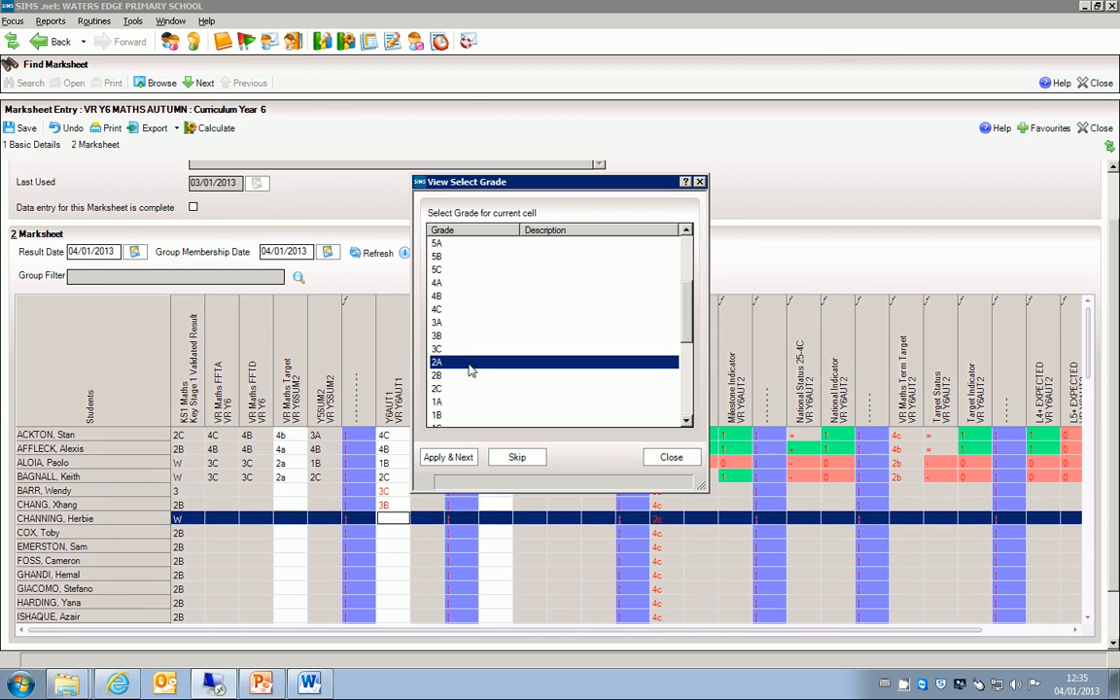
double_click(470, 323)
double_click(470, 348)
double_click(466, 322)
double_click(470, 348)
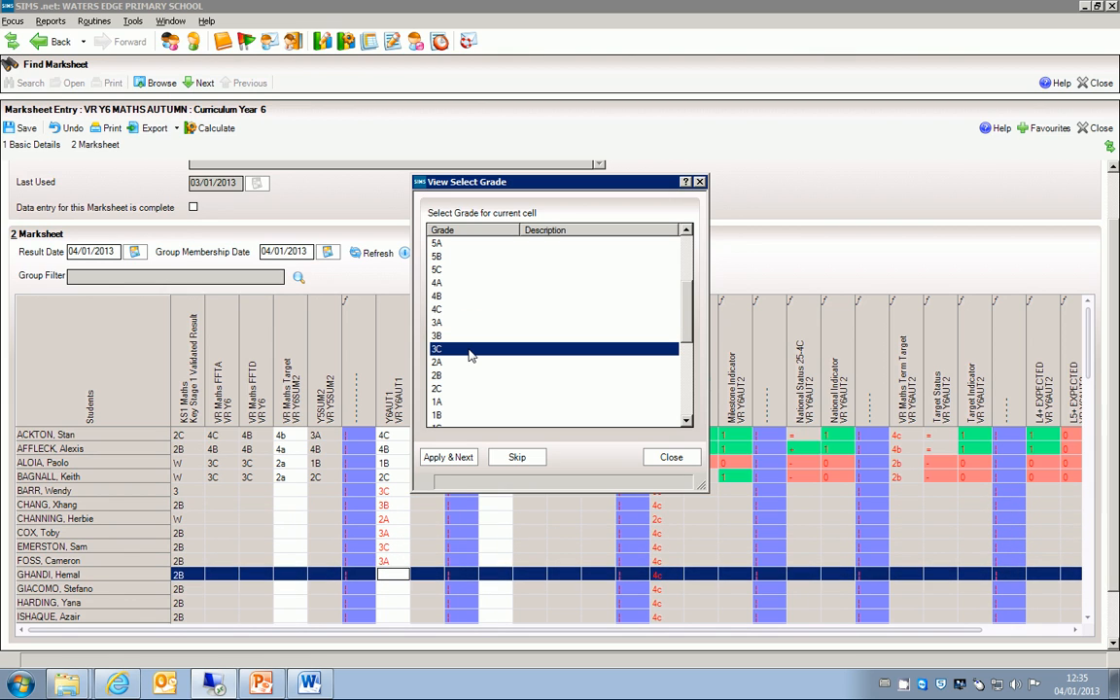
Skip the twelfth pupil, assign Y6AUT1 grades 2B and 3A to the following two pupils, and finish grade selection
click(526, 461)
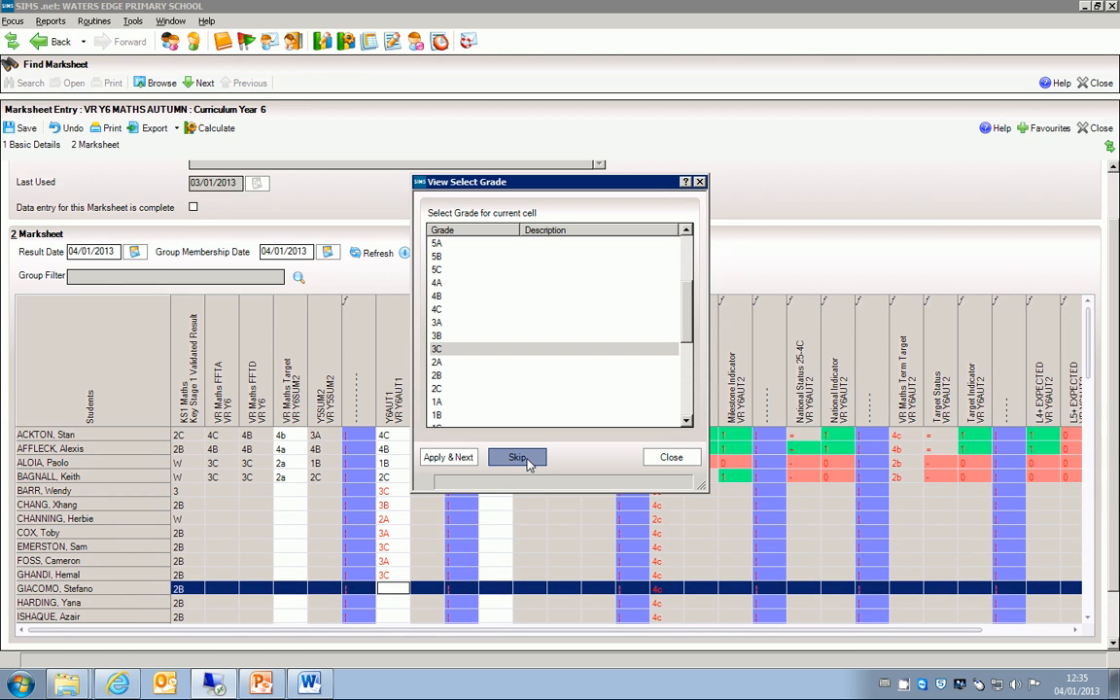
double_click(486, 375)
double_click(472, 324)
click(671, 458)
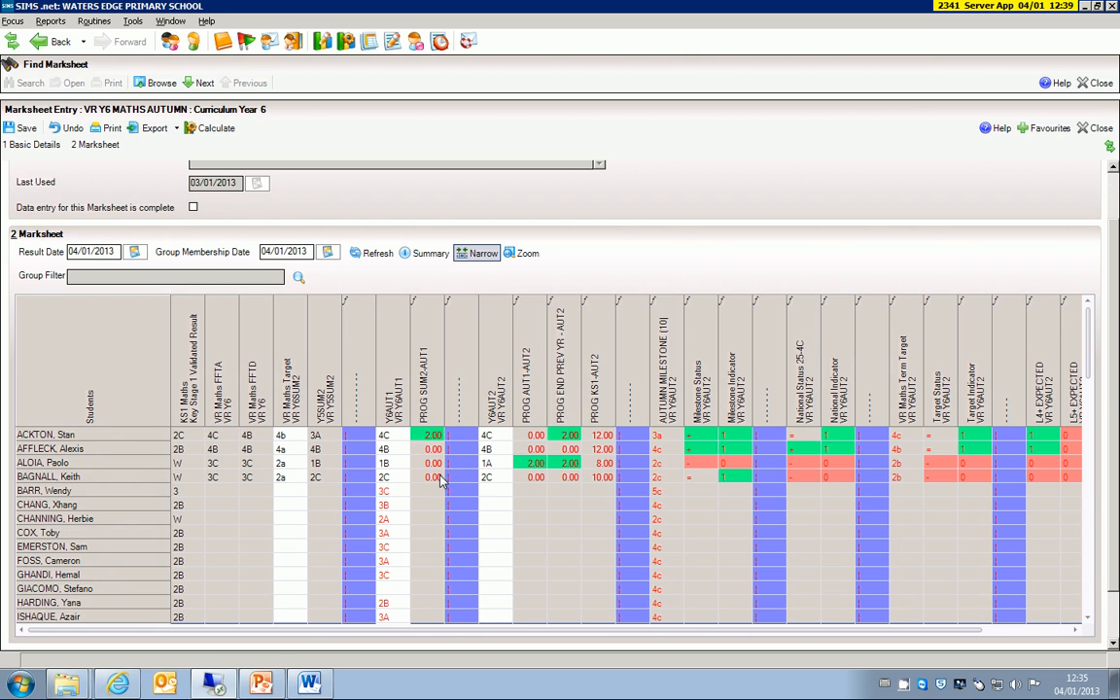
Show the summary rows with total, number of results, mean and mean grade beneath the marksheet grid
click(495, 490)
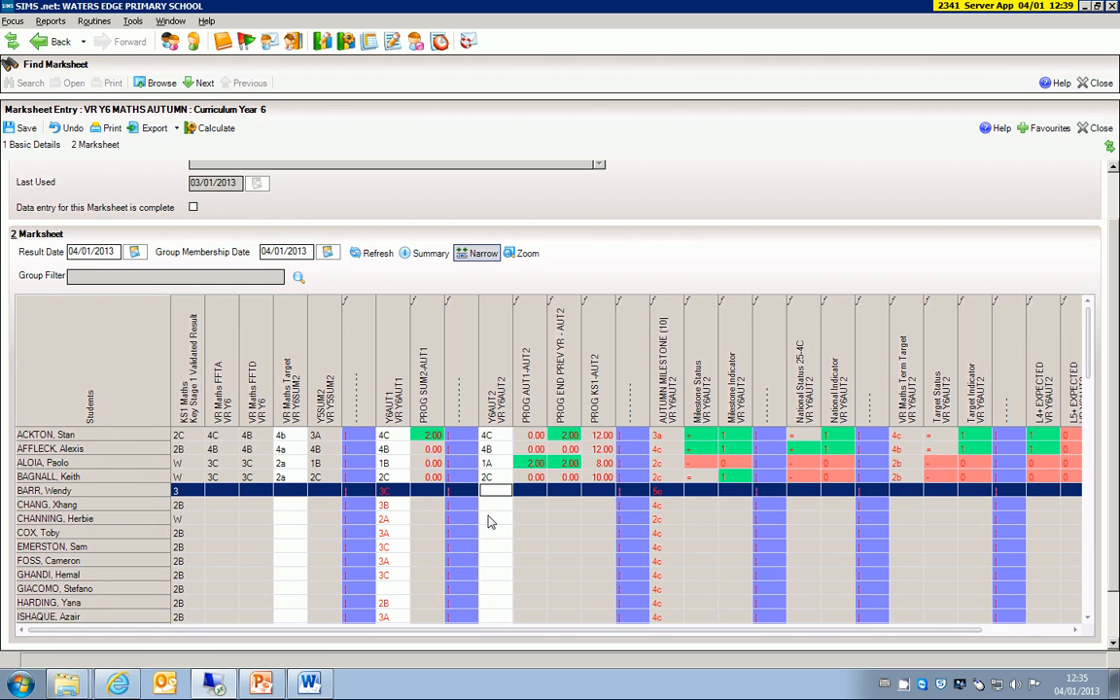
click(431, 255)
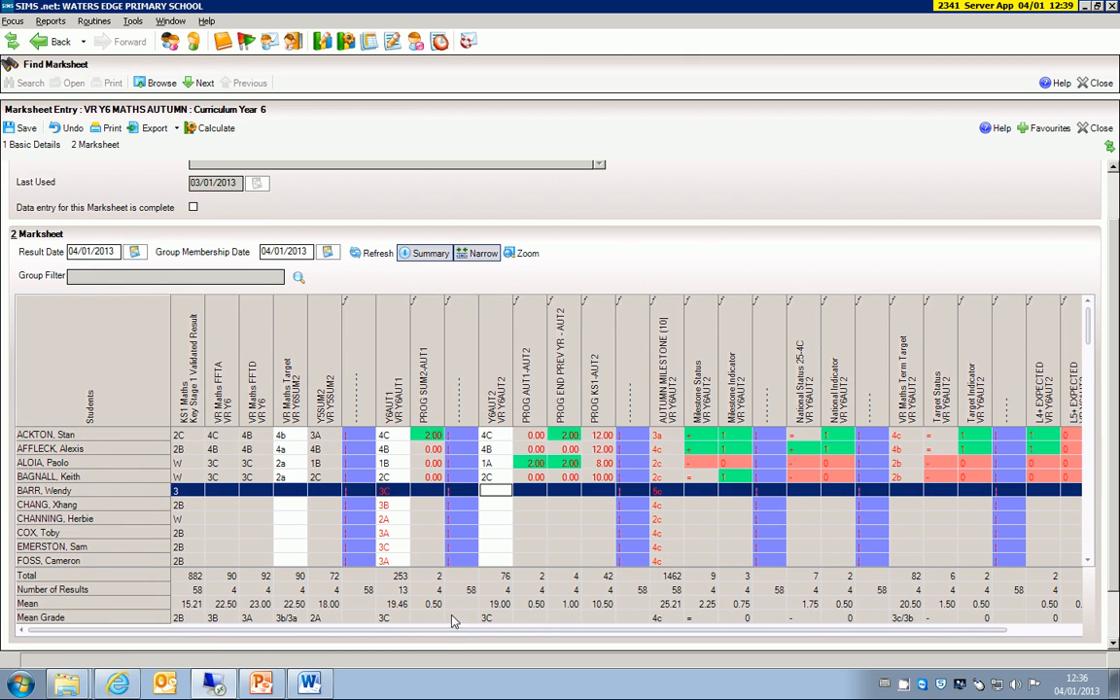
click(429, 257)
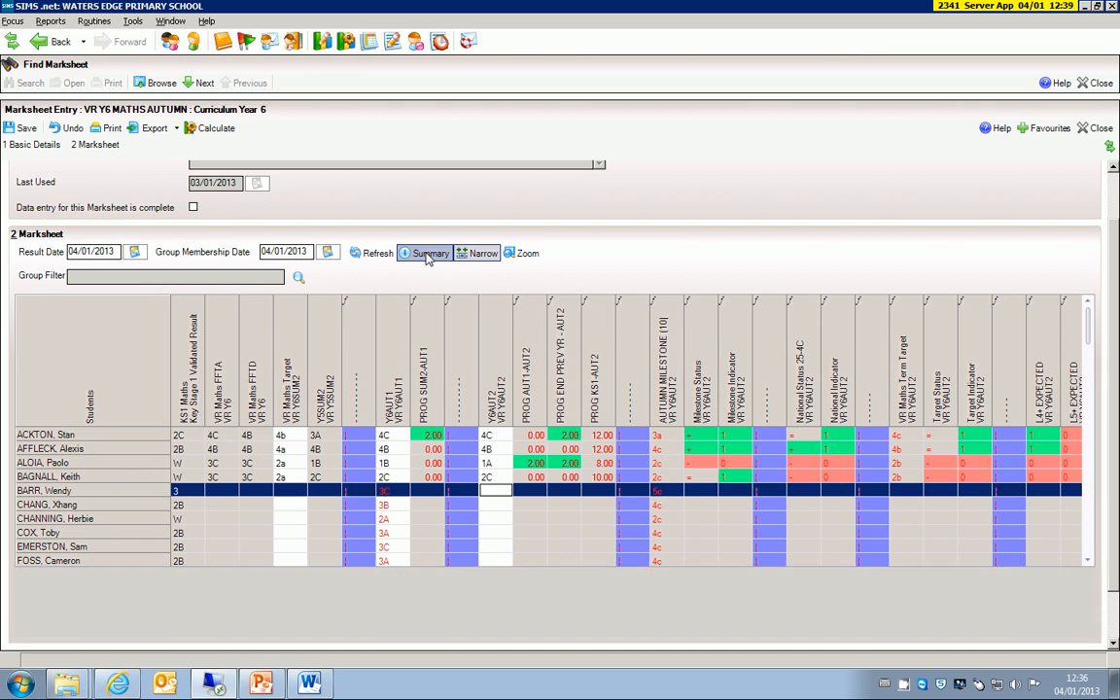
click(428, 256)
click(428, 257)
click(428, 256)
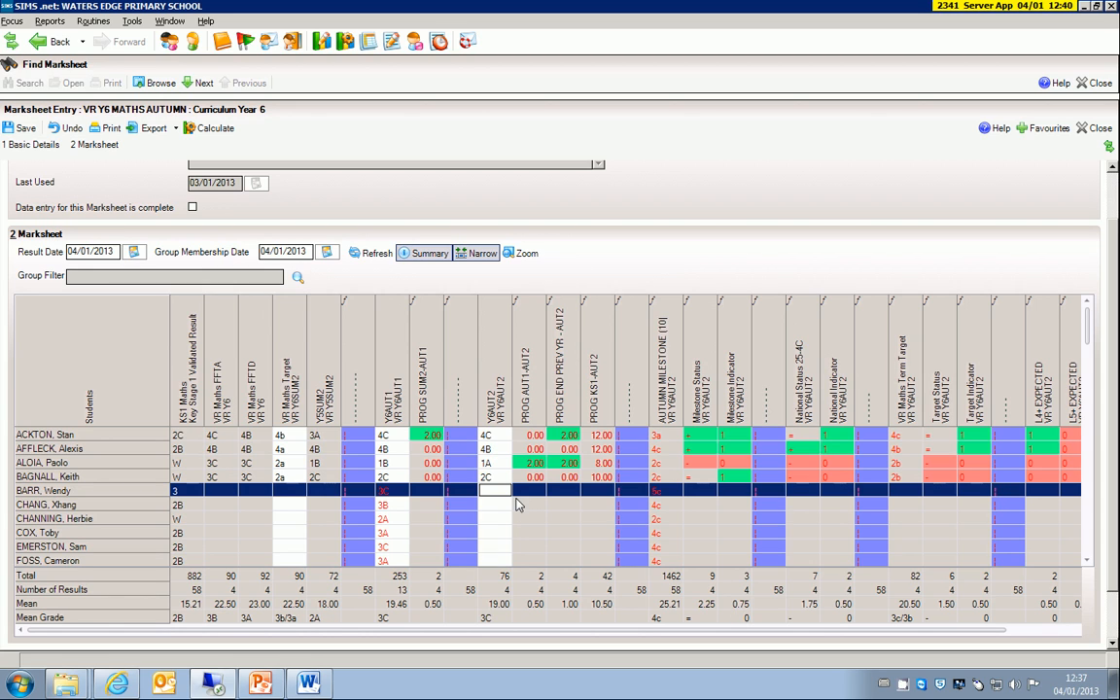
key(Up)
key(Up)
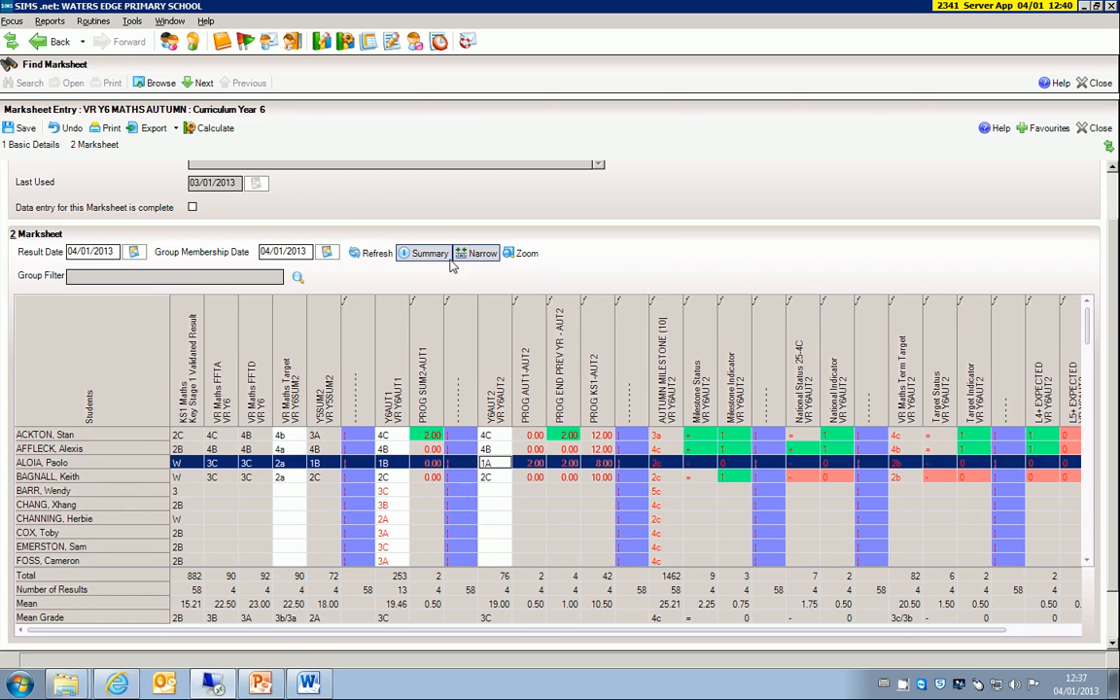
click(299, 503)
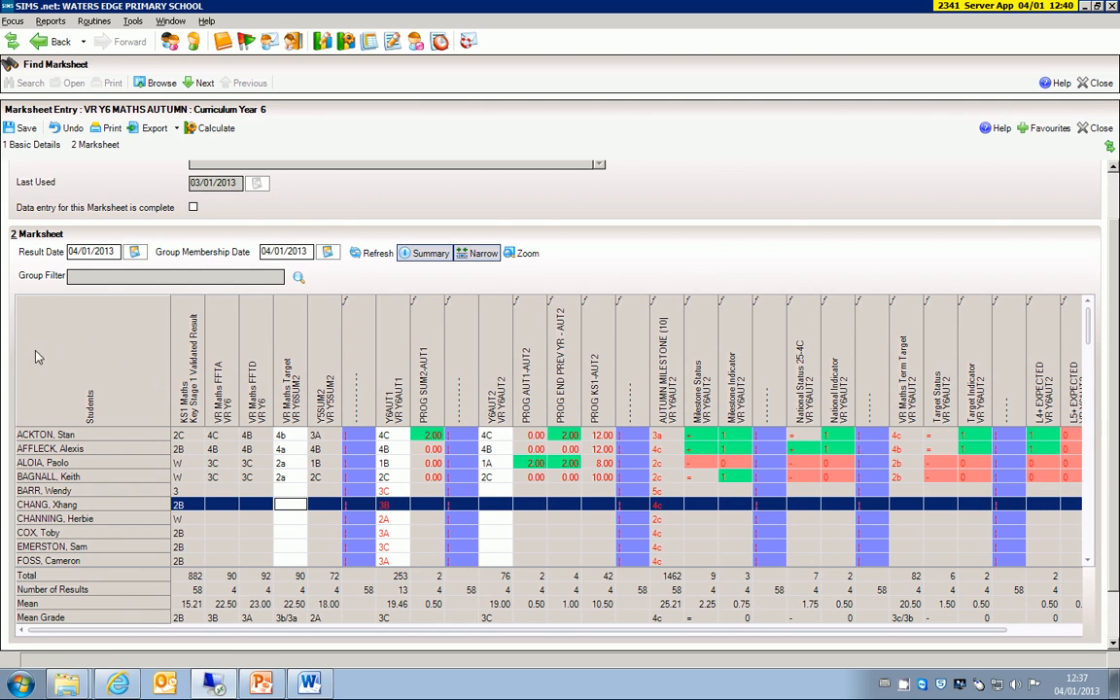
Add the student columns Gender, Free School Meals, SEN Status, English Additional Language and Percentage Attendance to the marksheet
right_click(85, 355)
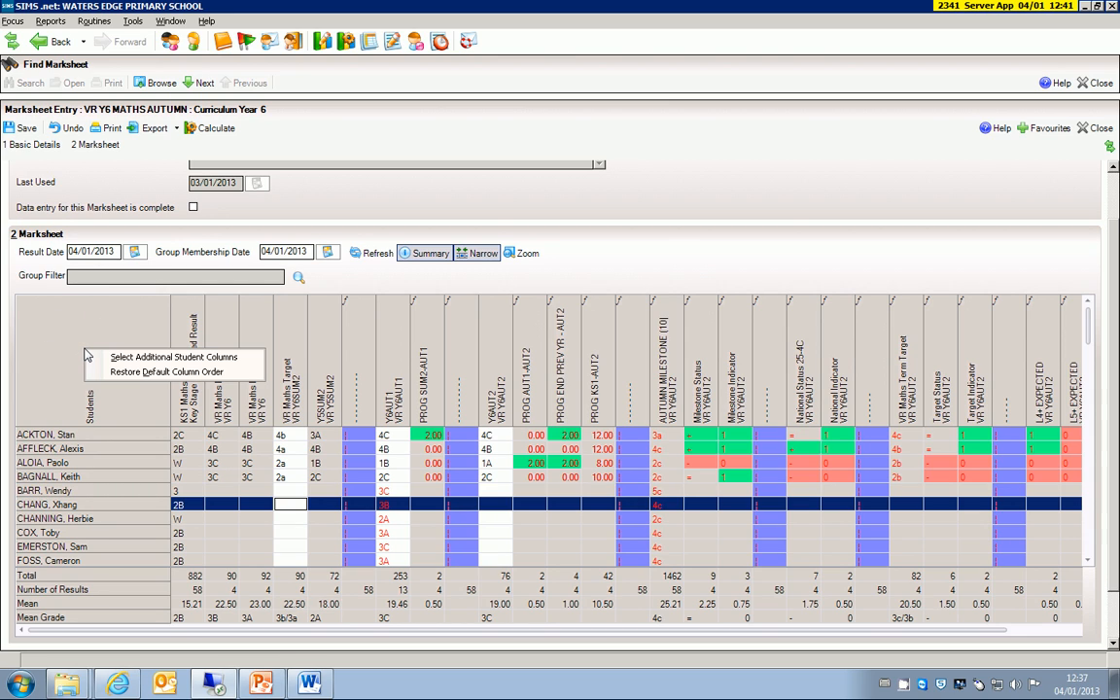
click(214, 358)
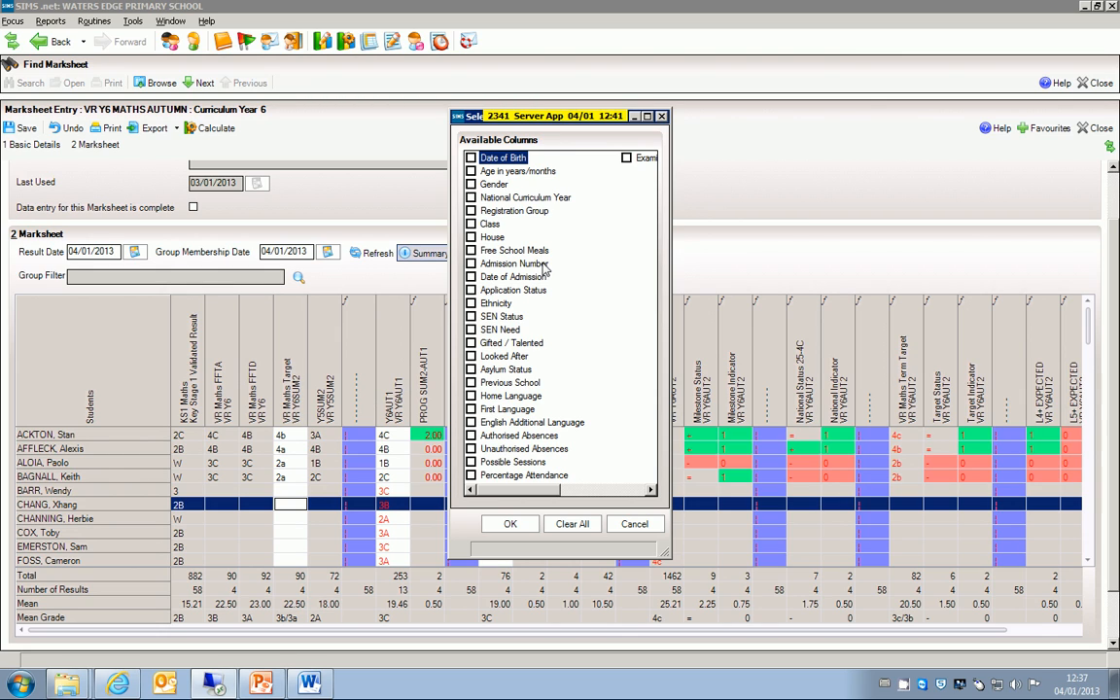
click(471, 184)
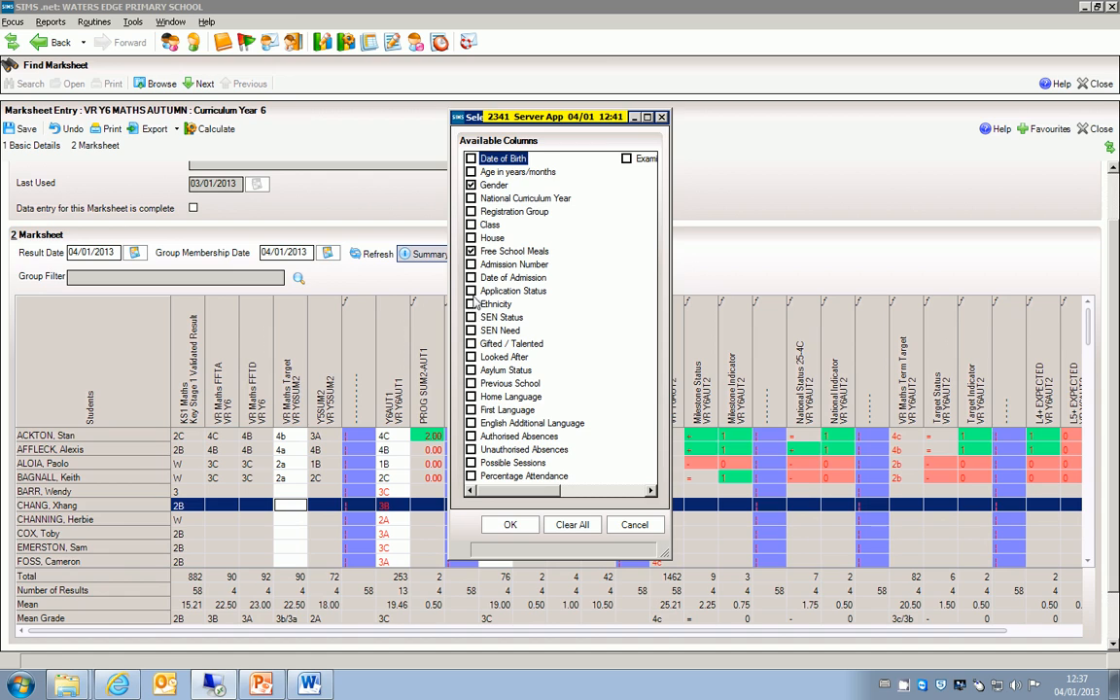
click(470, 423)
click(470, 476)
click(513, 525)
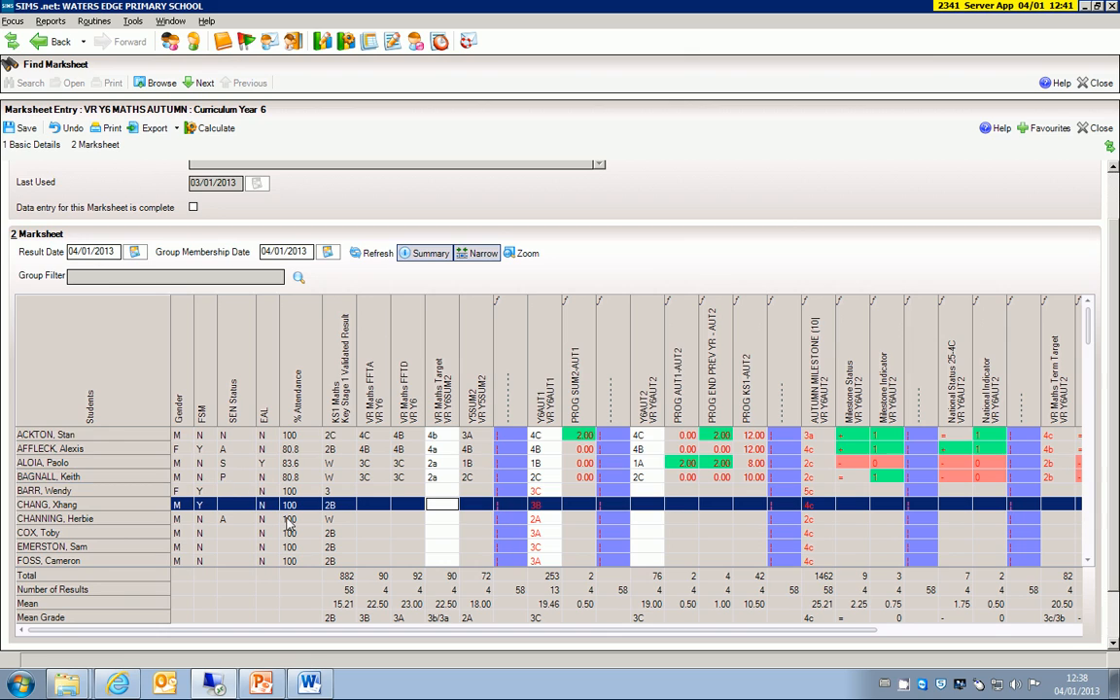
Sort the marksheet's pupils by Gender and look through the sorted rows
click(185, 382)
scroll(204, 486, down, 5)
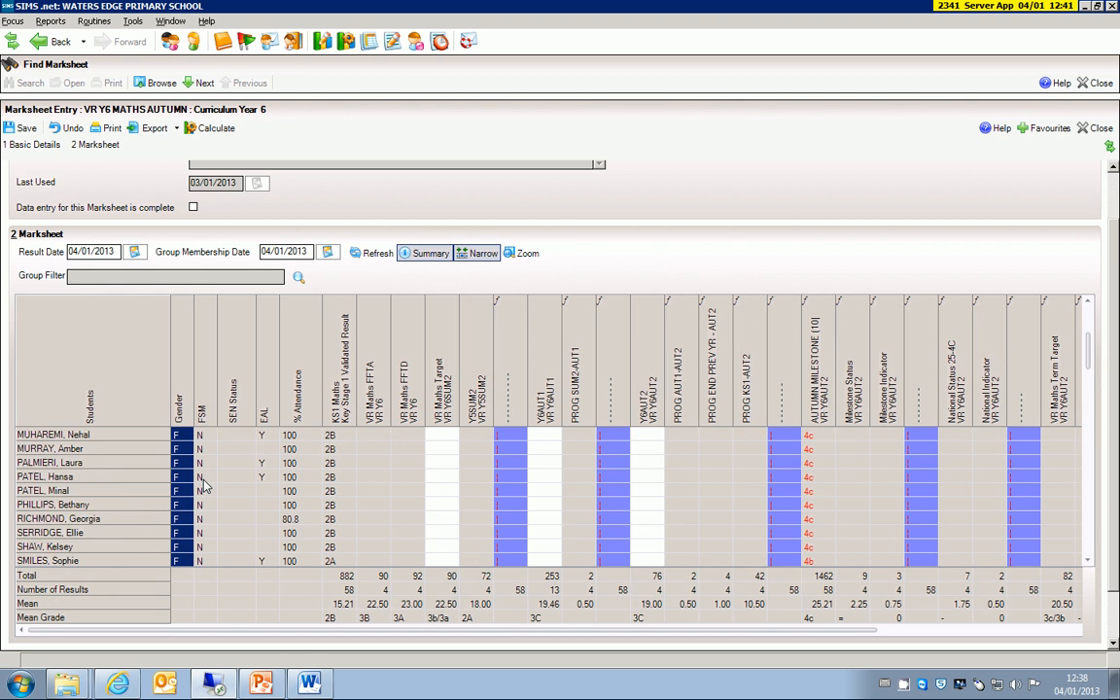
Look through the gender-sorted rows and reverse the Gender sort to list male pupils first
scroll(204, 486, down, 4)
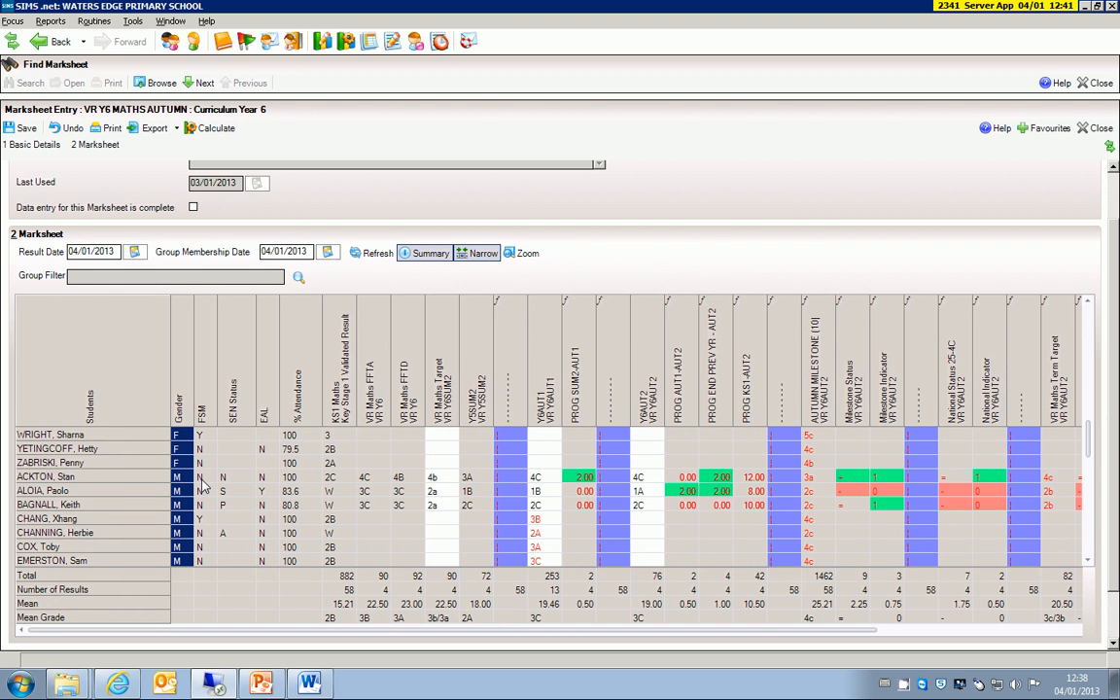
scroll(662, 371, up, 2)
drag(1089, 426, 1090, 298)
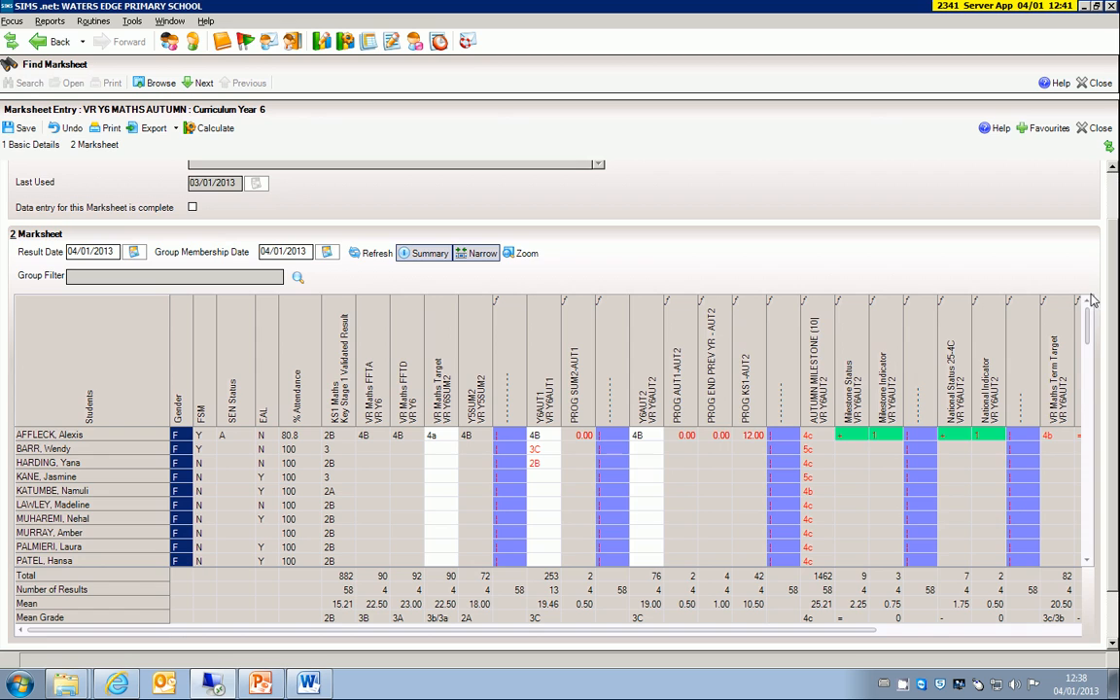
click(188, 361)
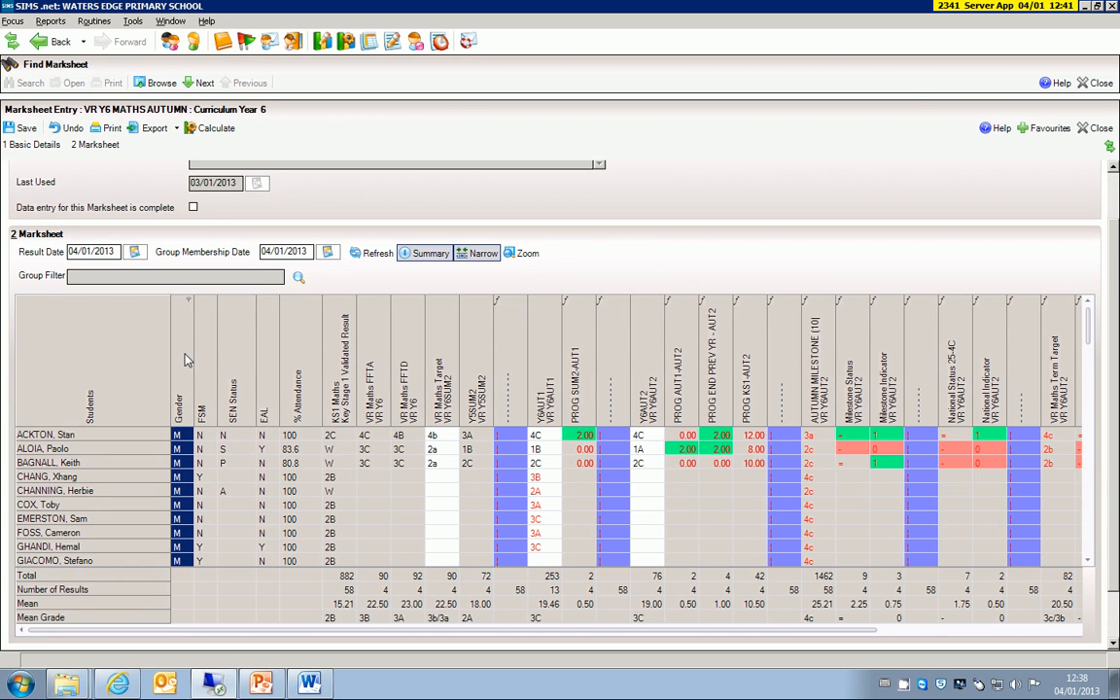
Sort the pupils by % Attendance in ascending and descending order, and return the marksheet to student name order
click(304, 370)
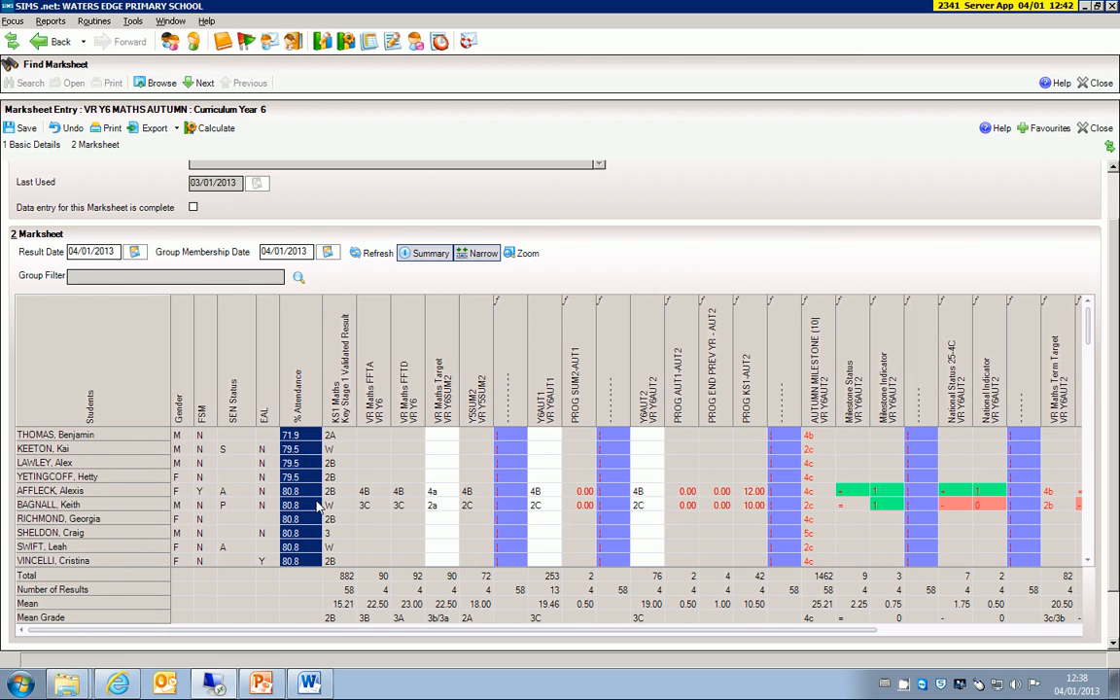
scroll(307, 385, down, 2)
scroll(309, 391, up, 2)
click(310, 391)
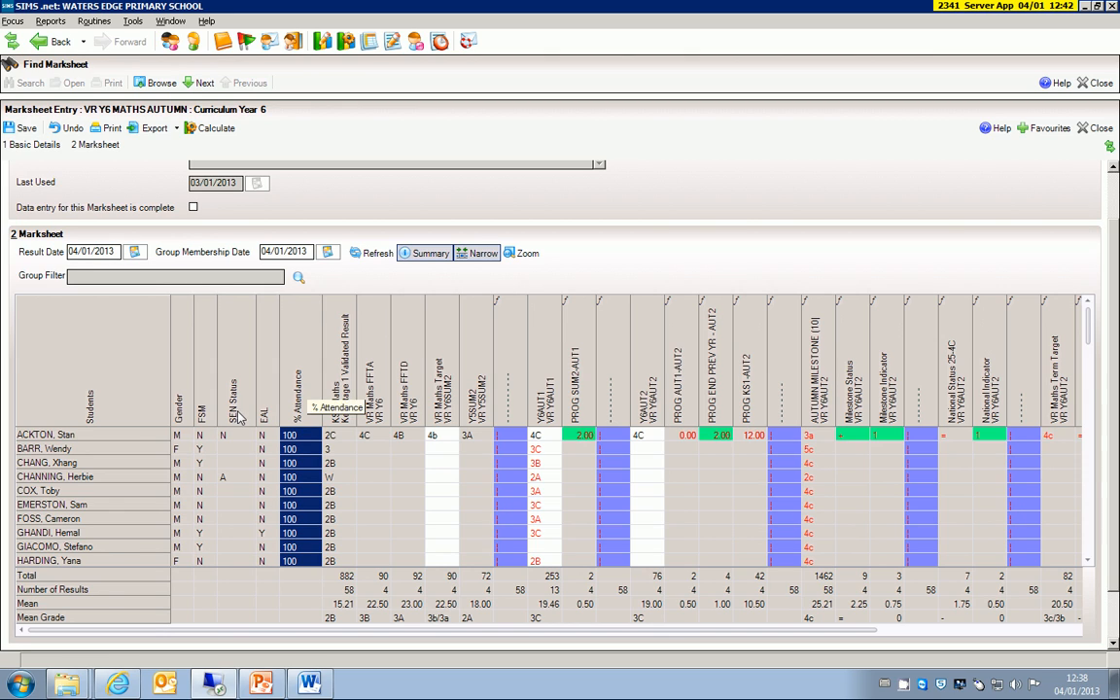
click(100, 387)
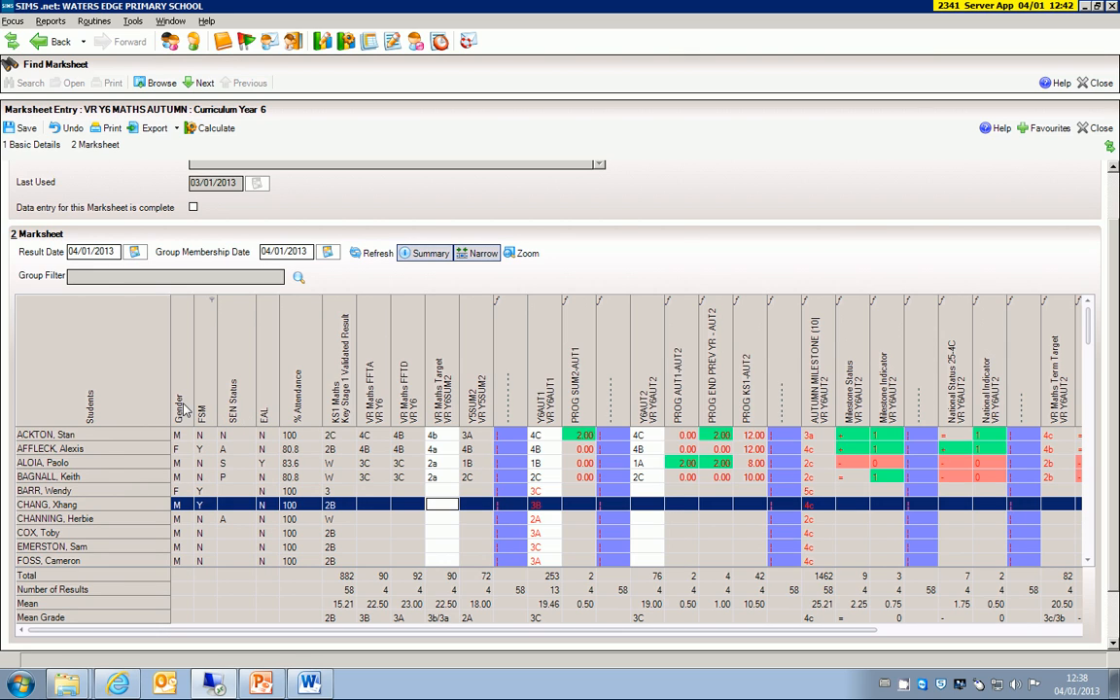
Filter the marksheet's Gender column to M, and widen the filter to include F as well
click(190, 303)
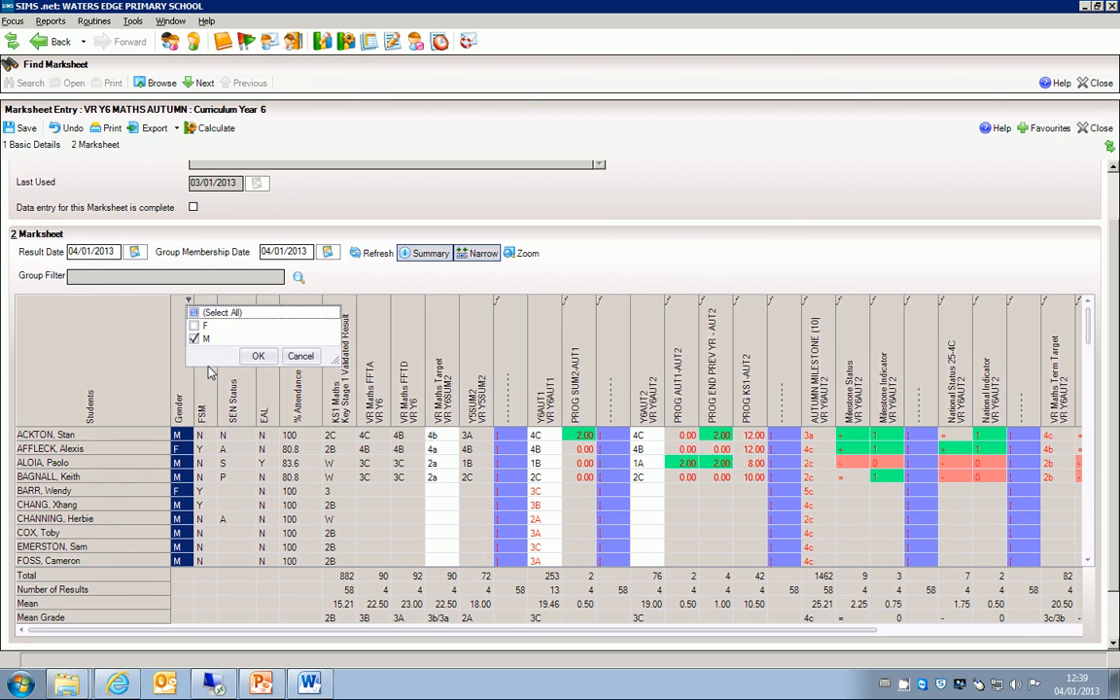
click(258, 357)
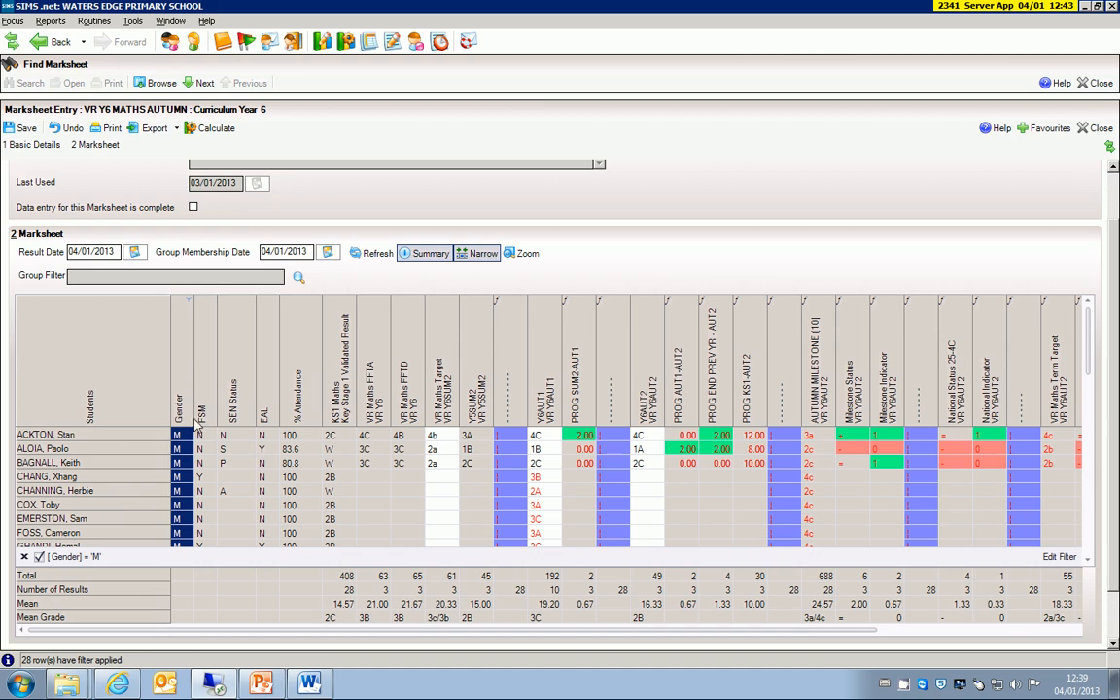
click(189, 302)
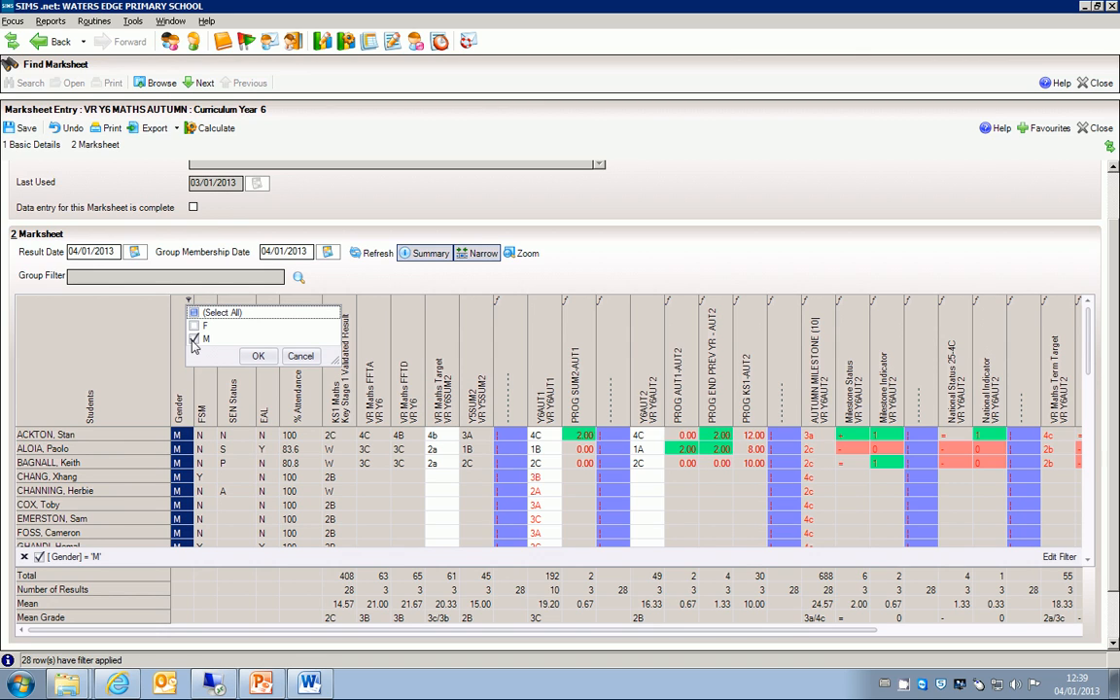
click(255, 355)
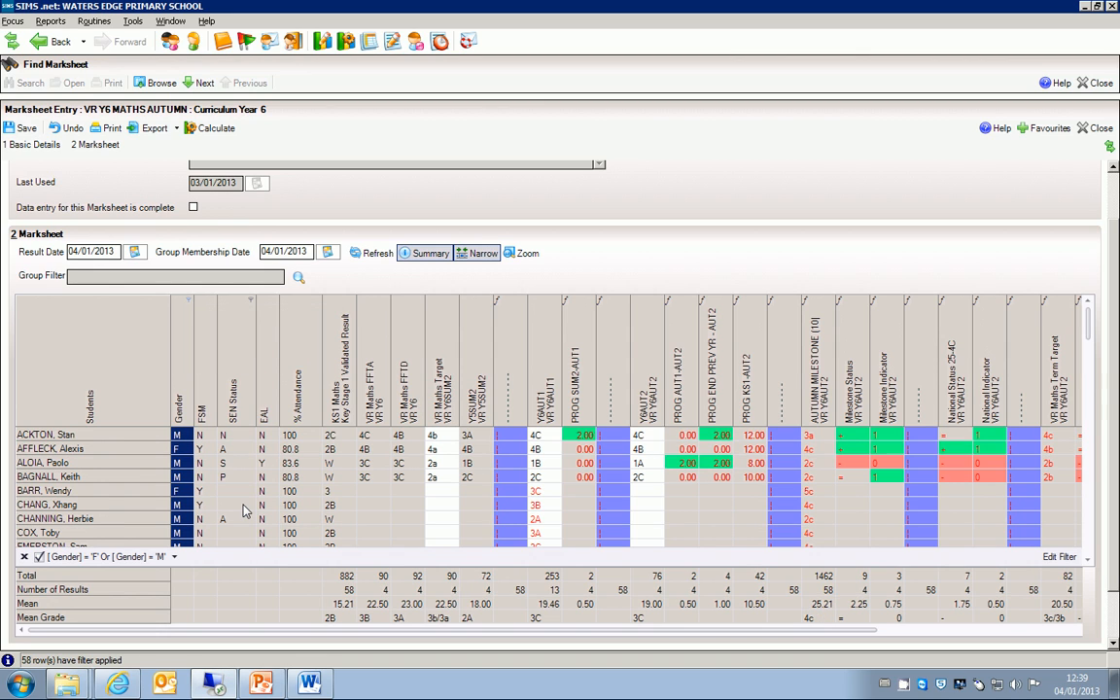
Restrict the Gender filter to M only, and remove the filter from the marksheet
click(189, 301)
click(194, 326)
click(258, 355)
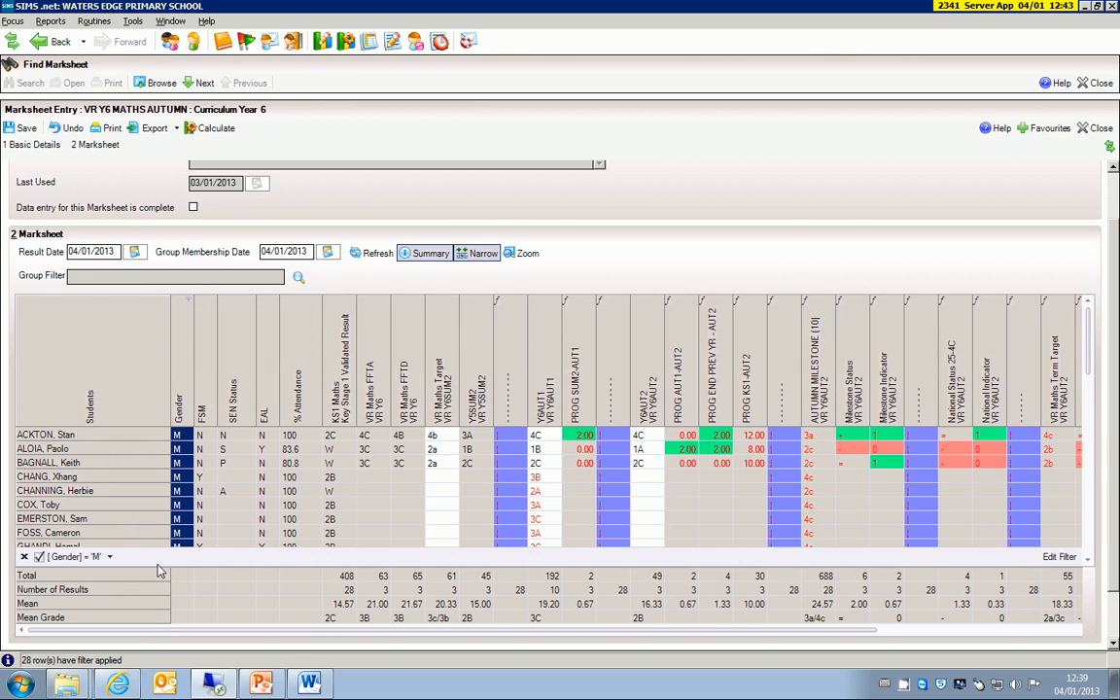
click(24, 556)
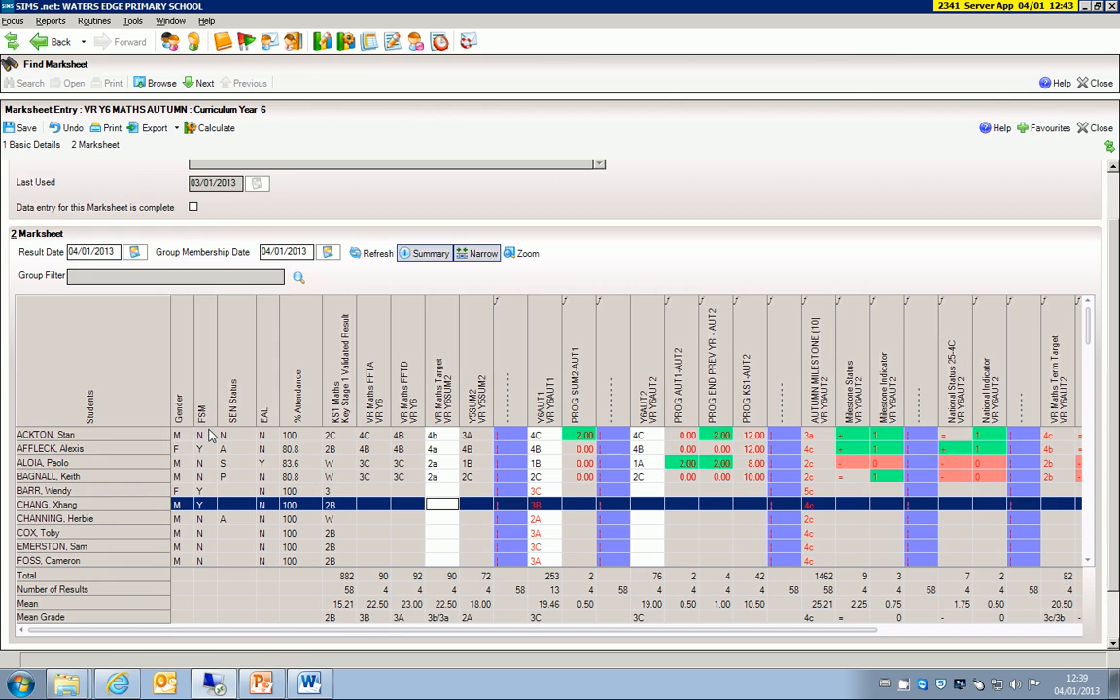
Filter the marksheet to male pupils without free school meals (Gender M, FSM N), and clear the combined filter
click(187, 301)
click(194, 337)
click(258, 356)
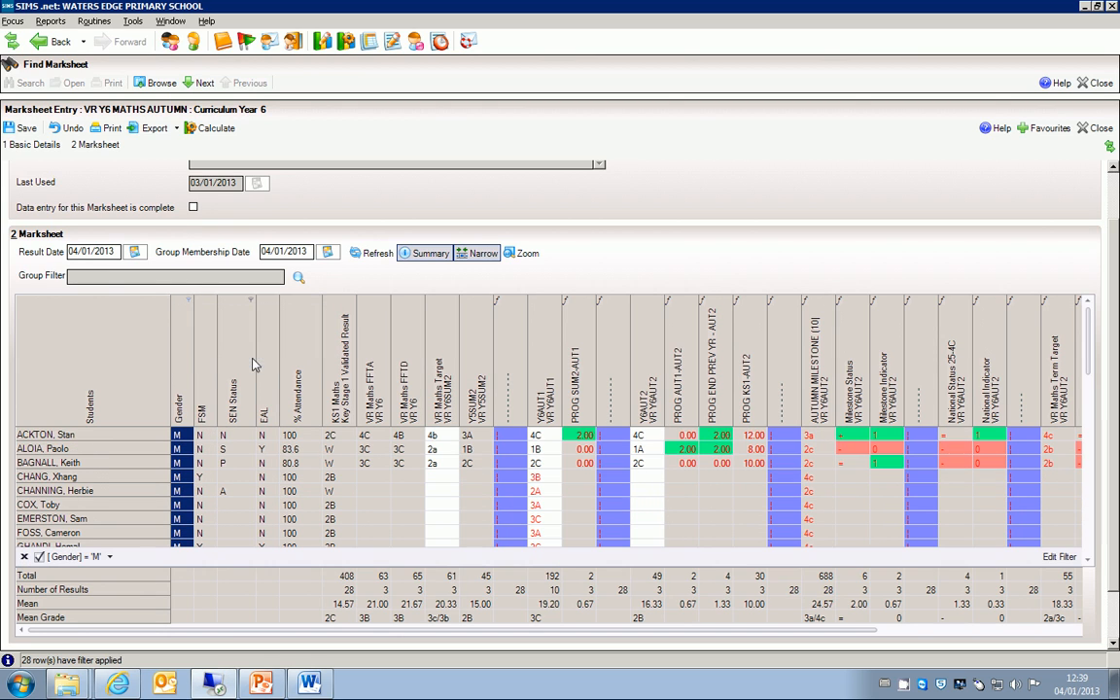
click(215, 305)
click(202, 324)
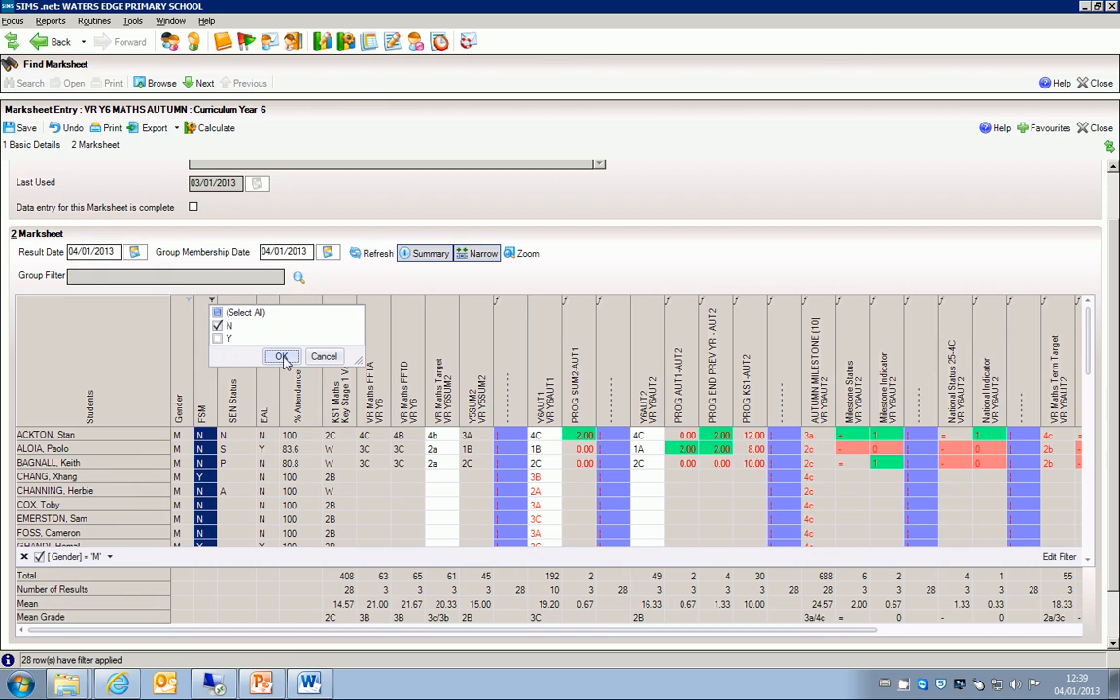
click(277, 356)
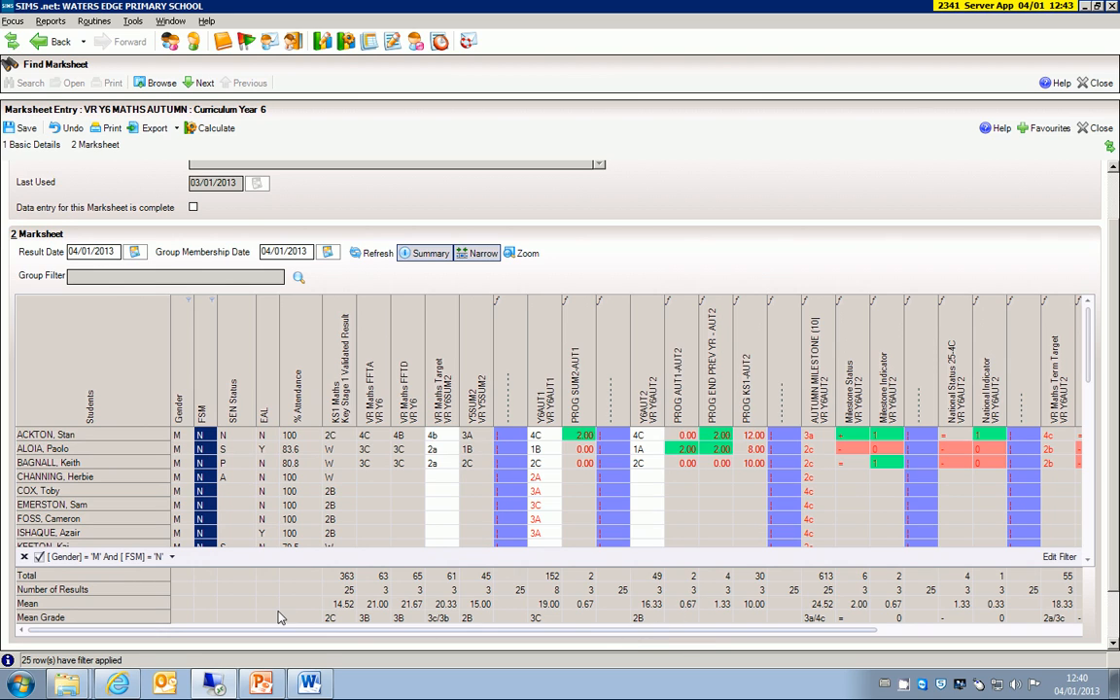
click(23, 557)
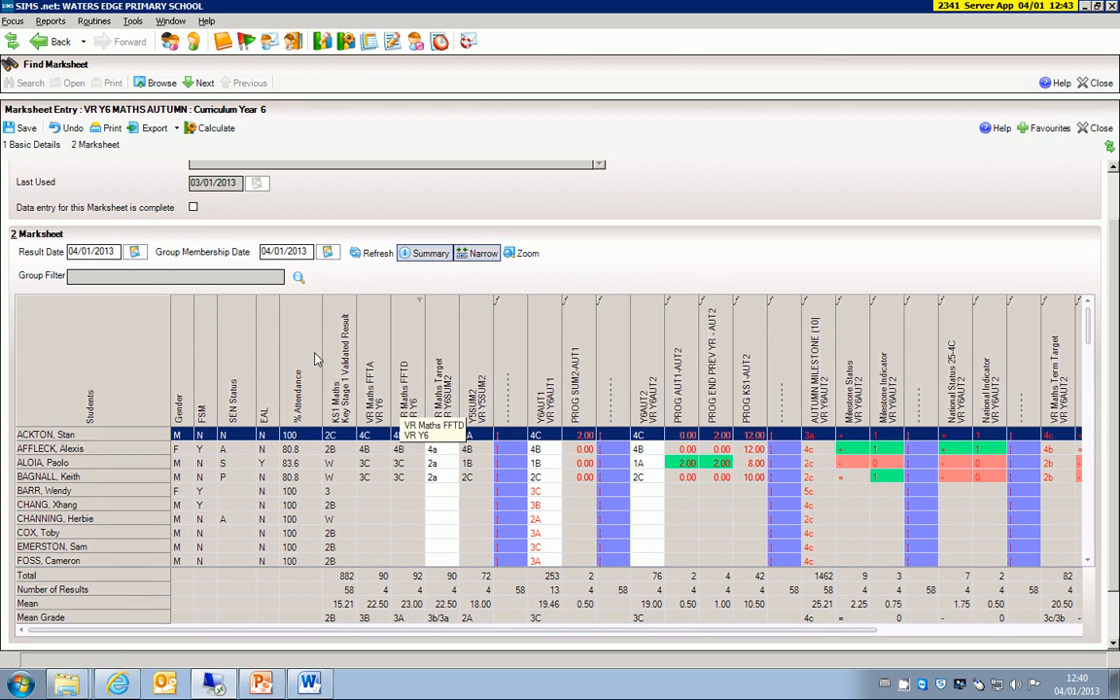
click(316, 305)
click(316, 301)
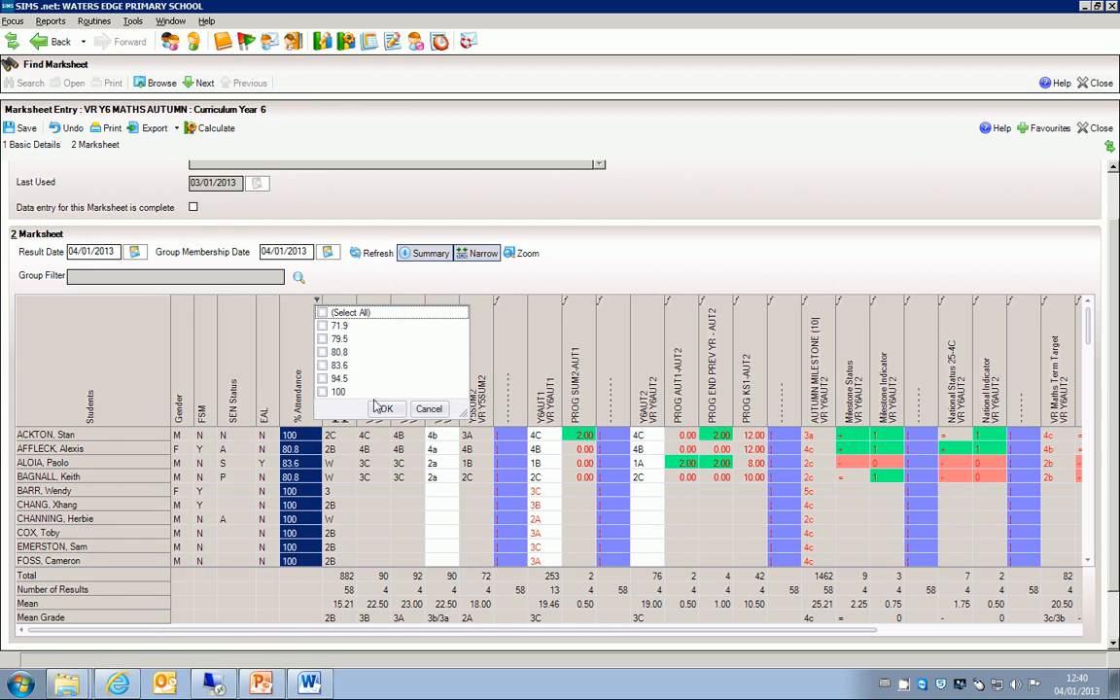
click(429, 409)
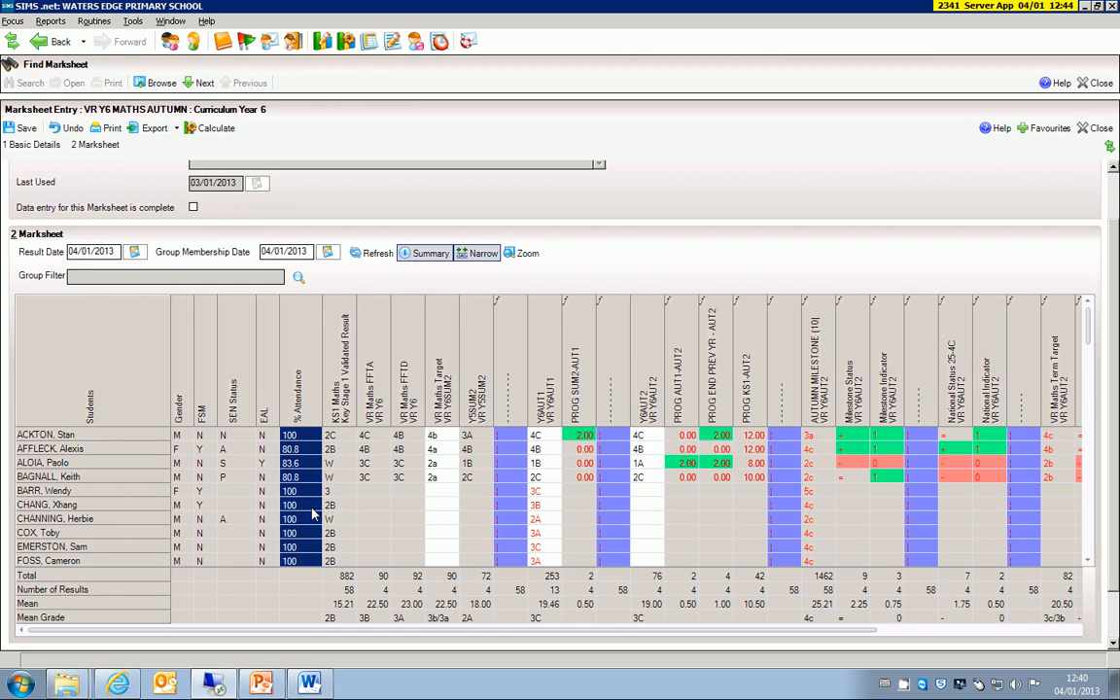
Filter the pupils to KS1 Maths validated results 3 and 2A, and clear the filter
click(352, 301)
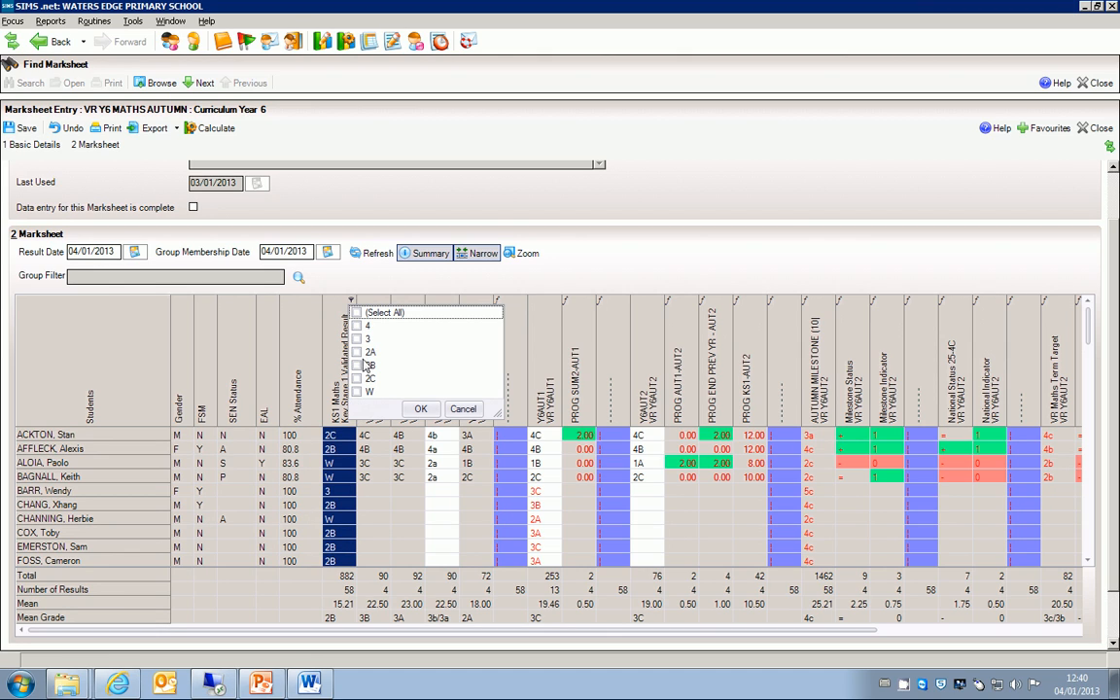
click(357, 338)
click(357, 352)
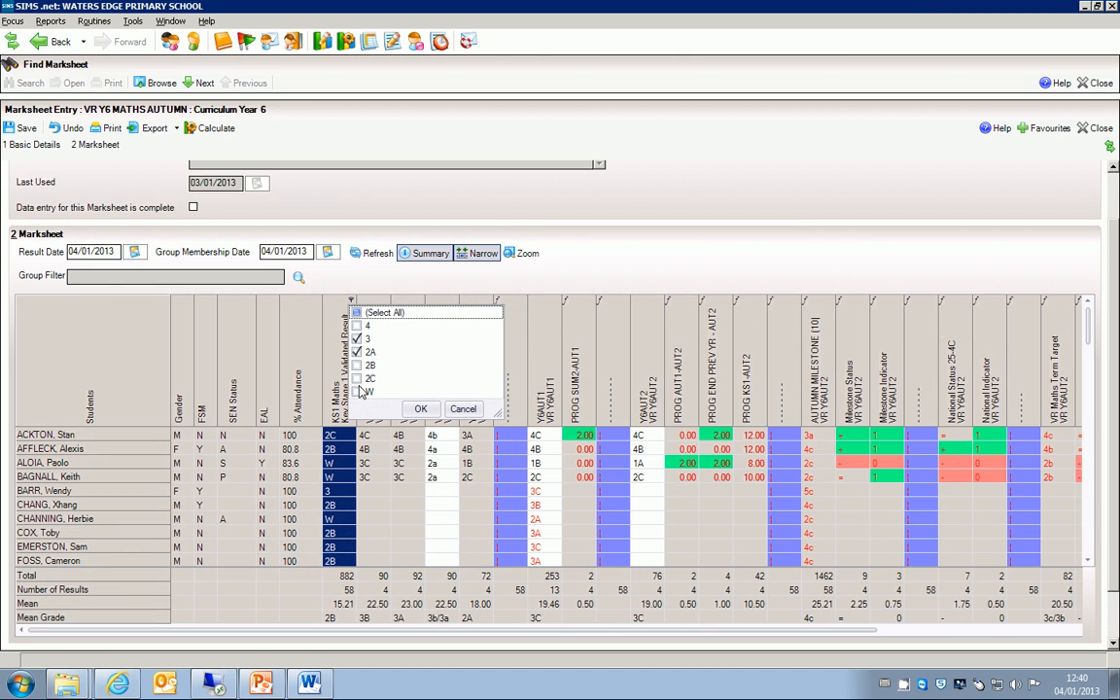
click(421, 409)
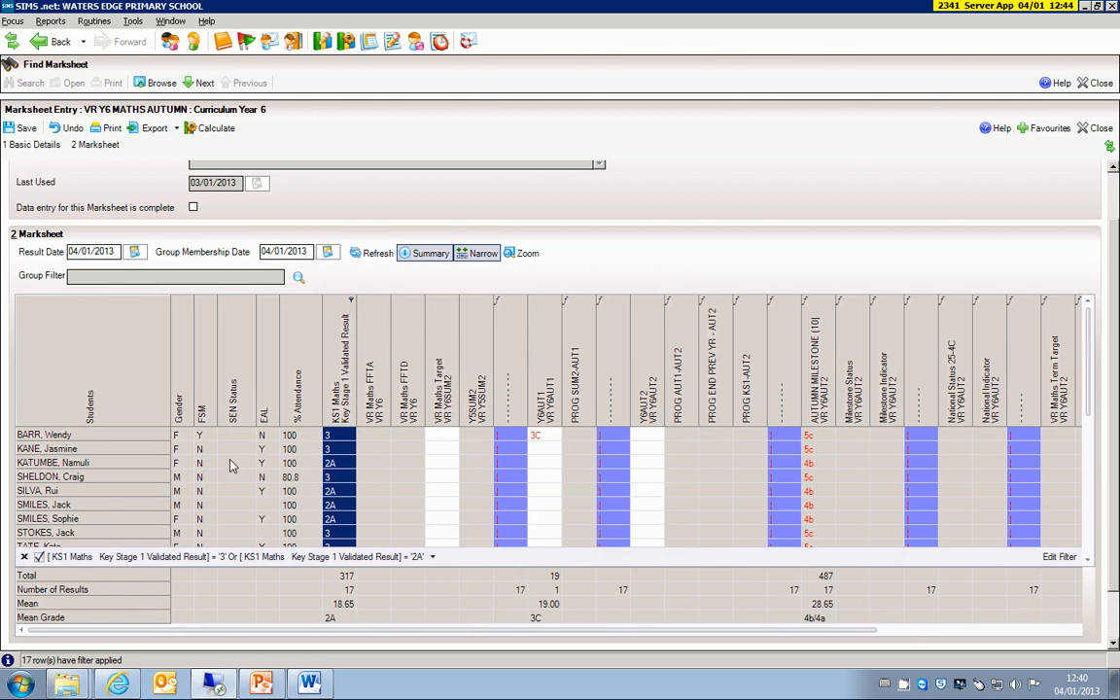
click(25, 557)
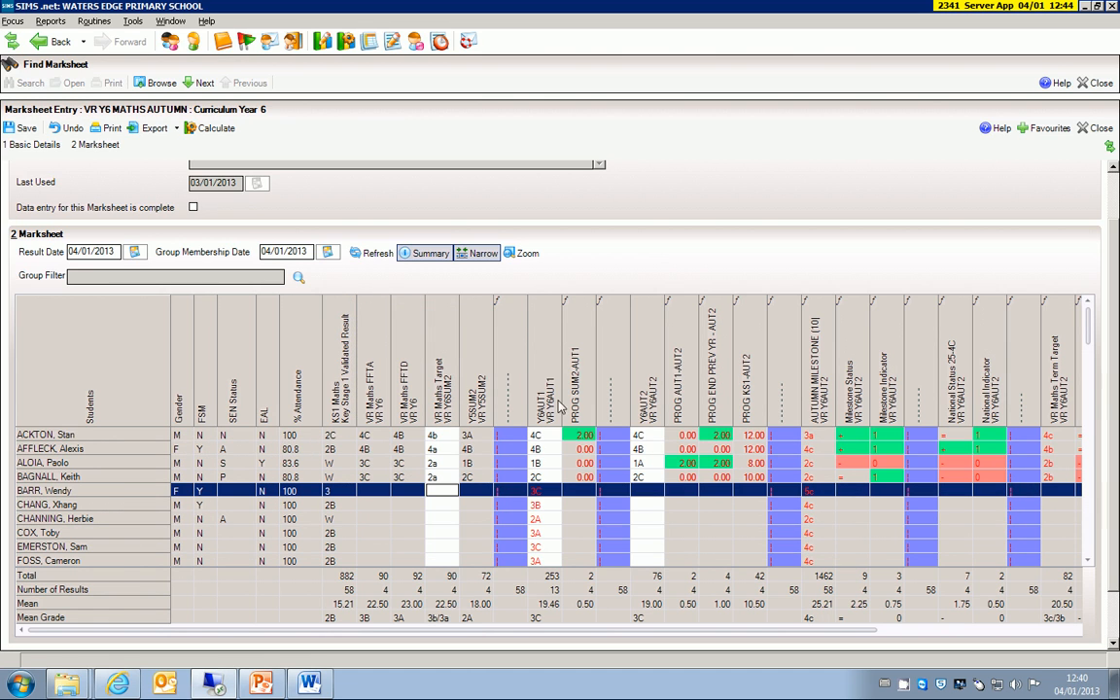
Filter the pupils to Y6AUT1 grades 4C, 3B and 3C, and clear the filter
click(559, 303)
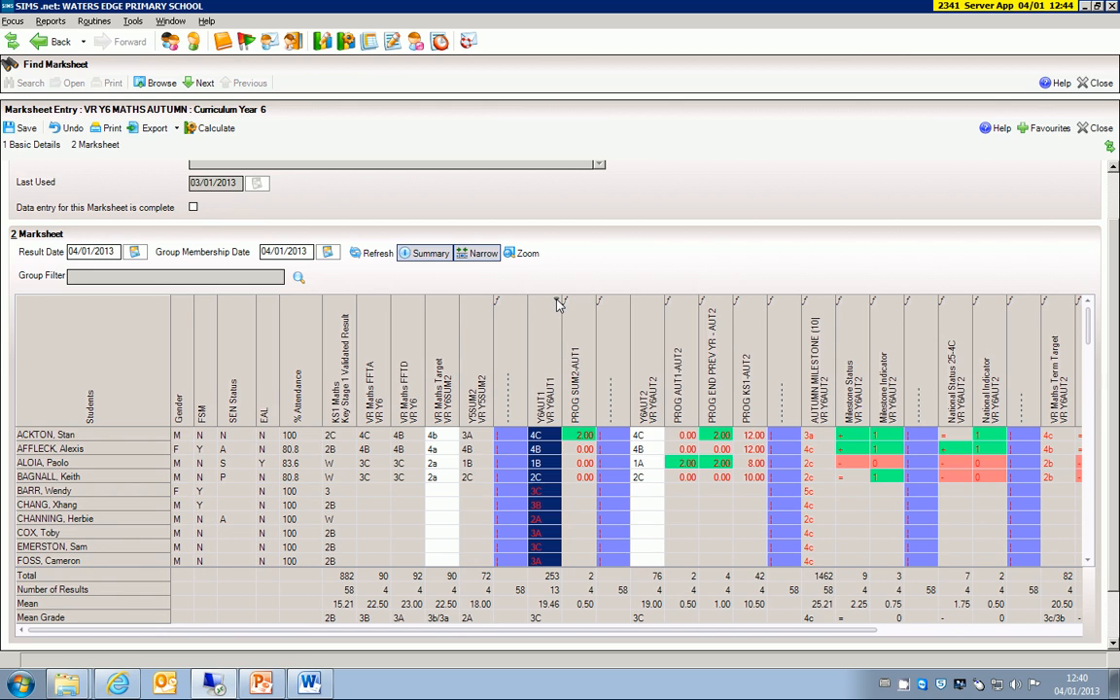
click(557, 300)
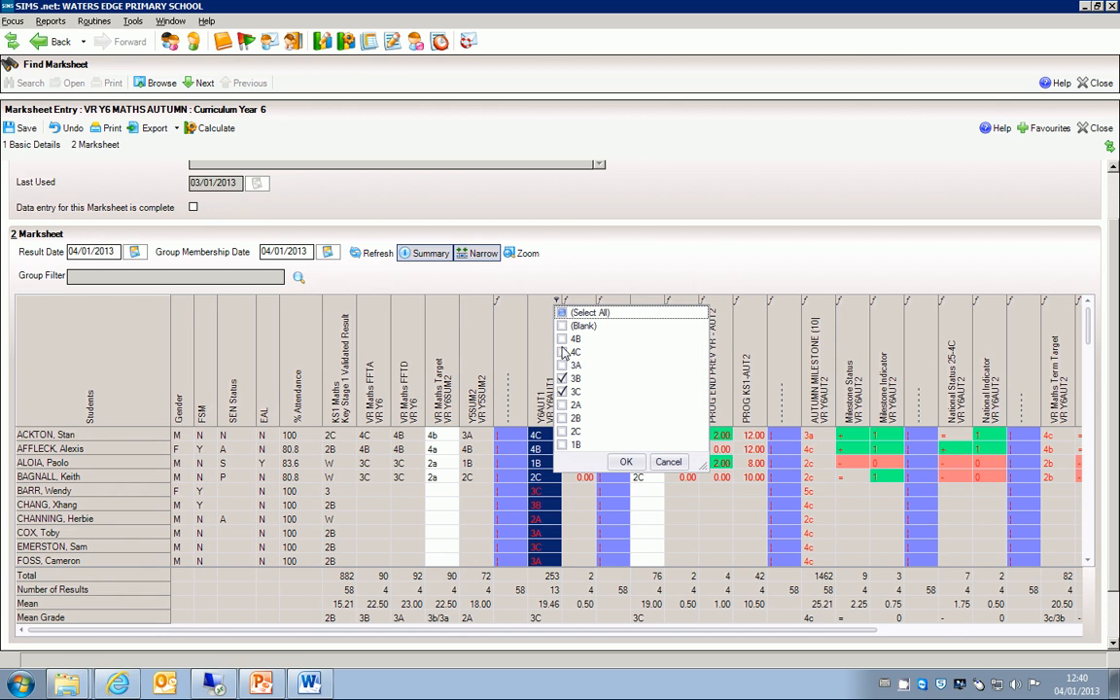
click(562, 352)
click(626, 461)
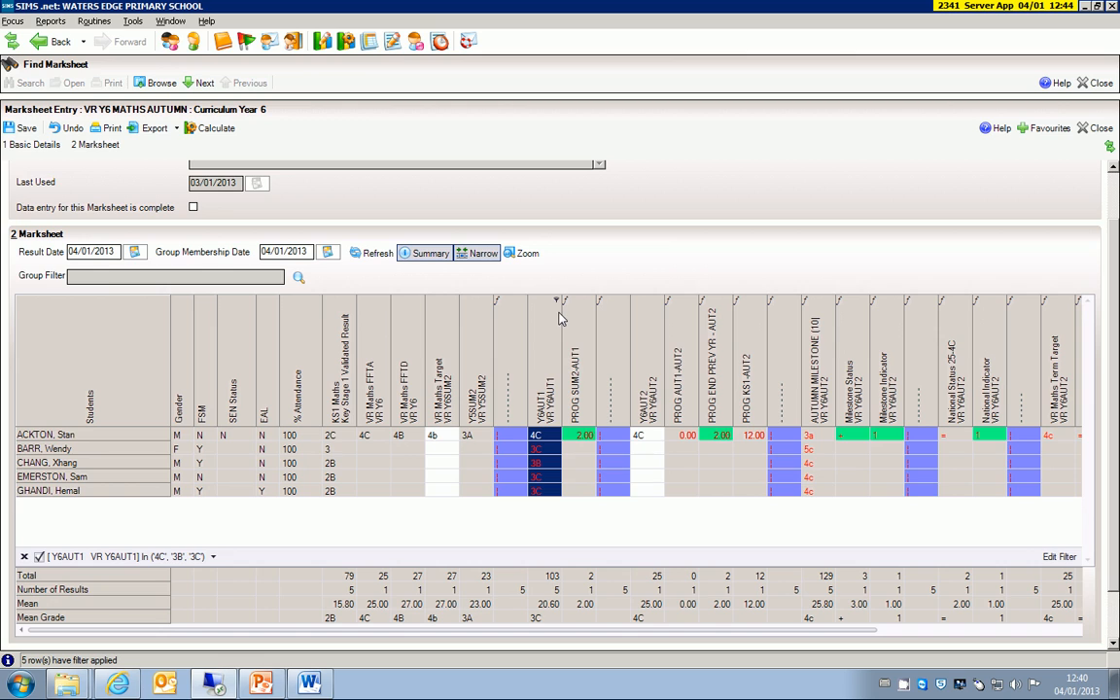
click(24, 556)
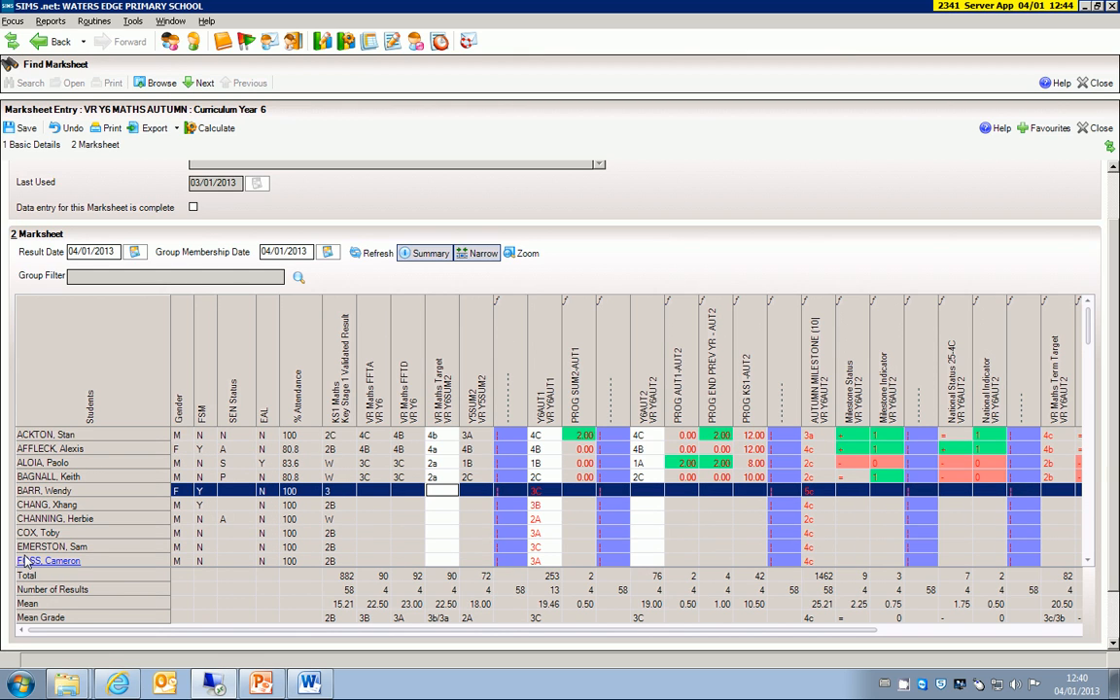
click(437, 507)
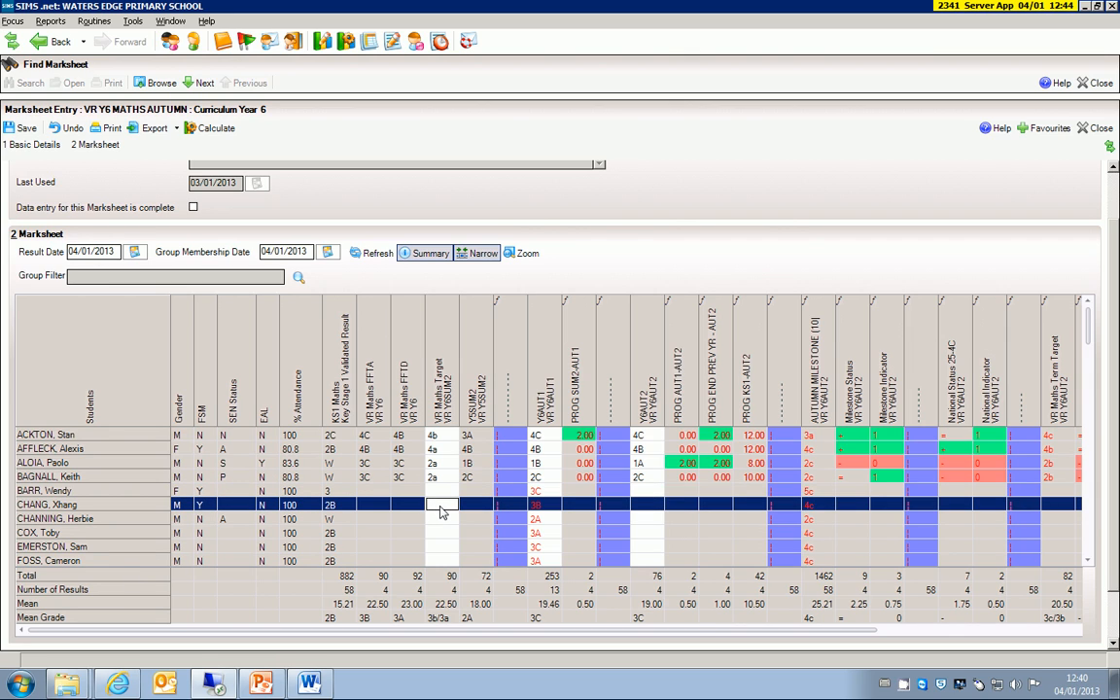
right_click(137, 389)
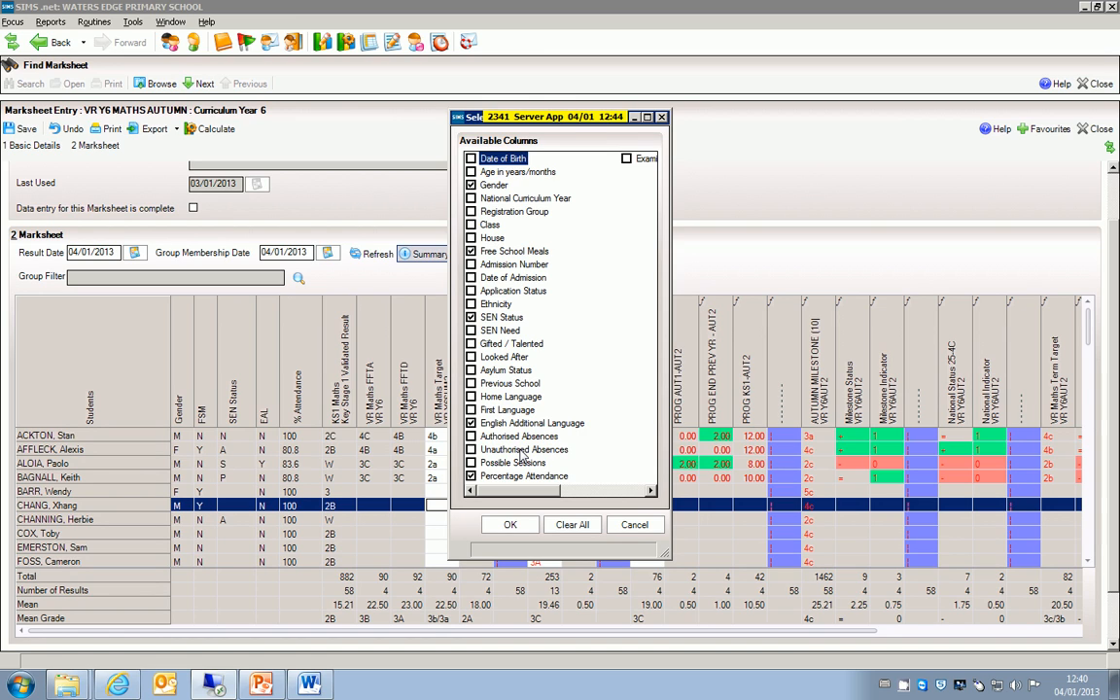
click(633, 525)
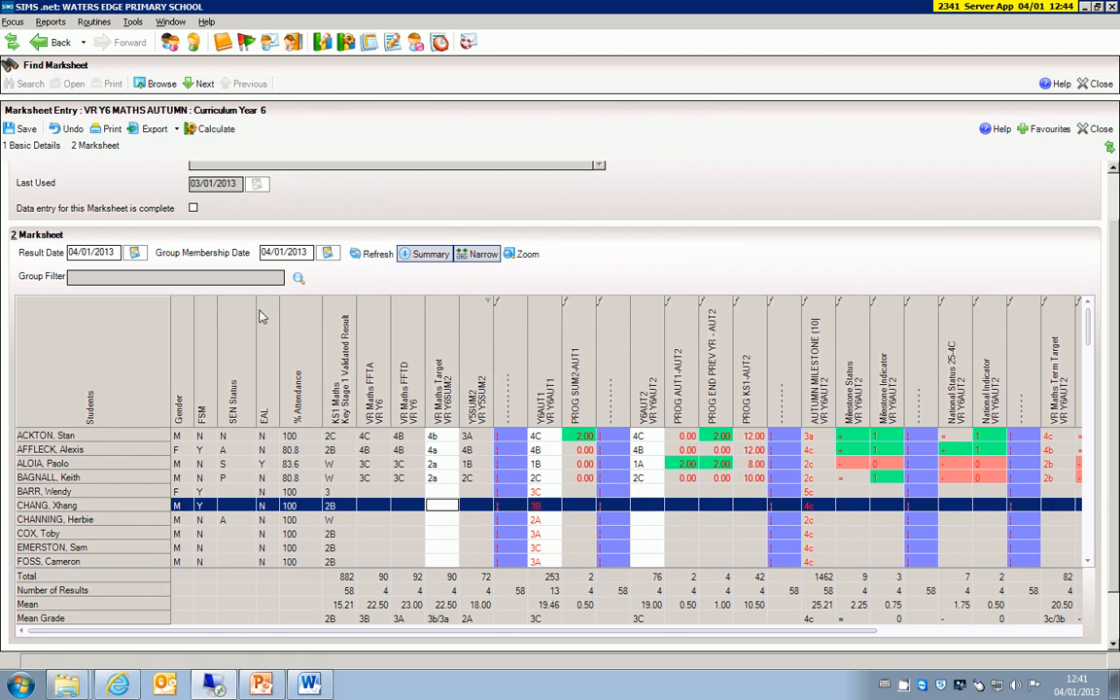
Open the group filter selection for the marksheet, saving the pending marksheet changes
click(300, 280)
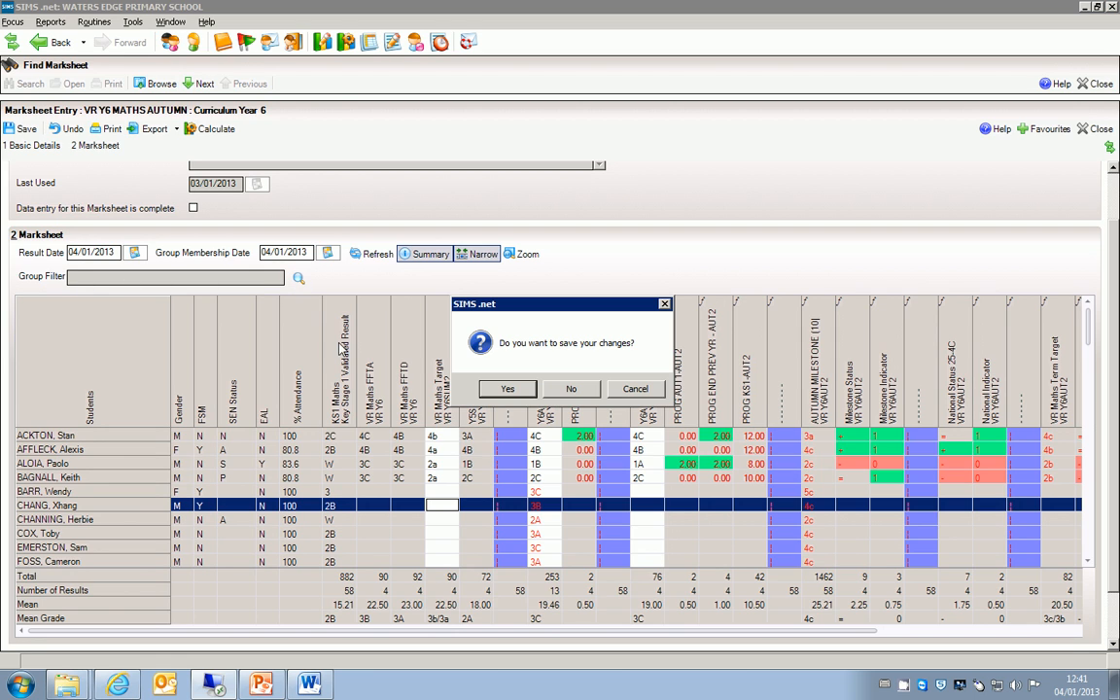
click(504, 388)
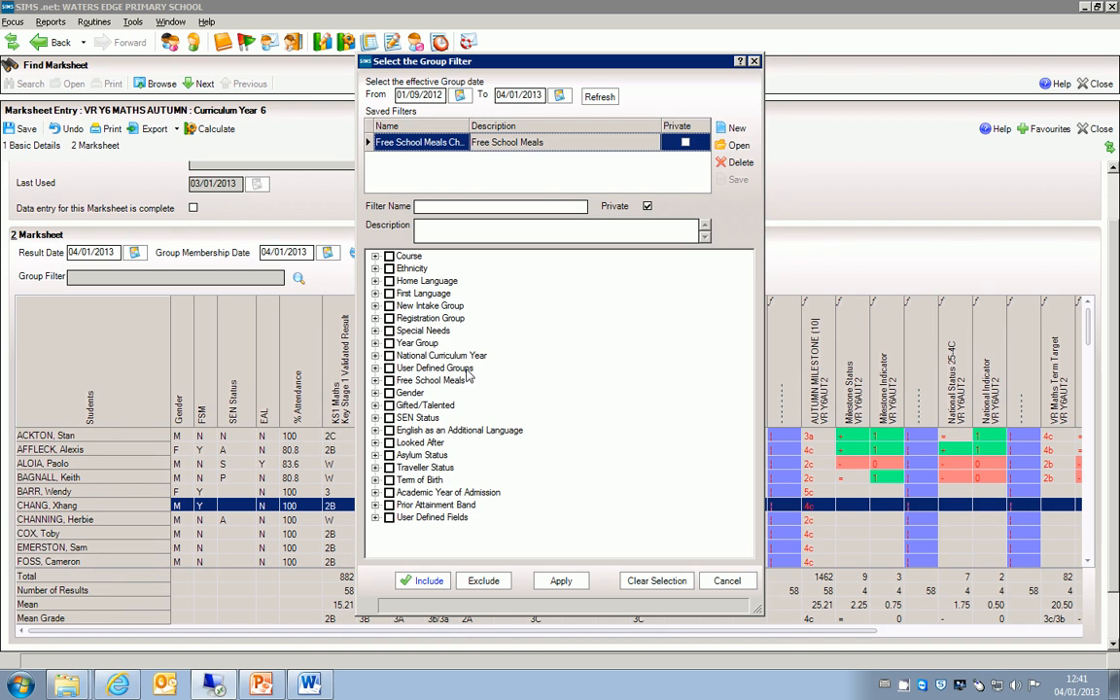
Try the user defined group IMPORT as an included and an excluded group filter, and cancel the filter selection
click(375, 367)
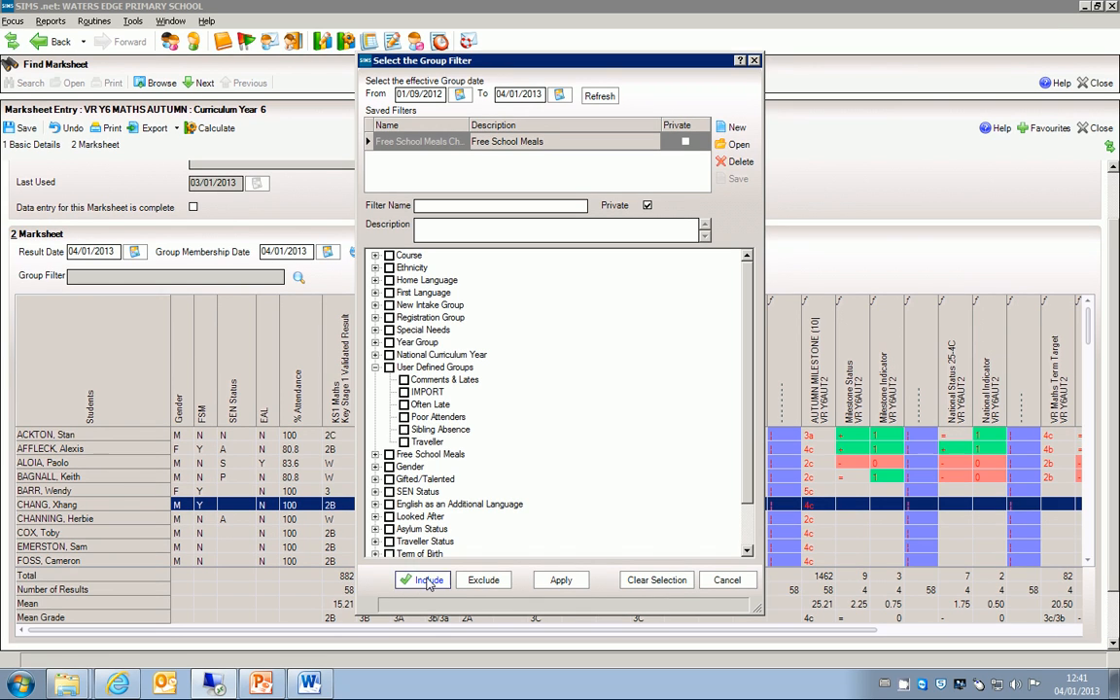
click(403, 392)
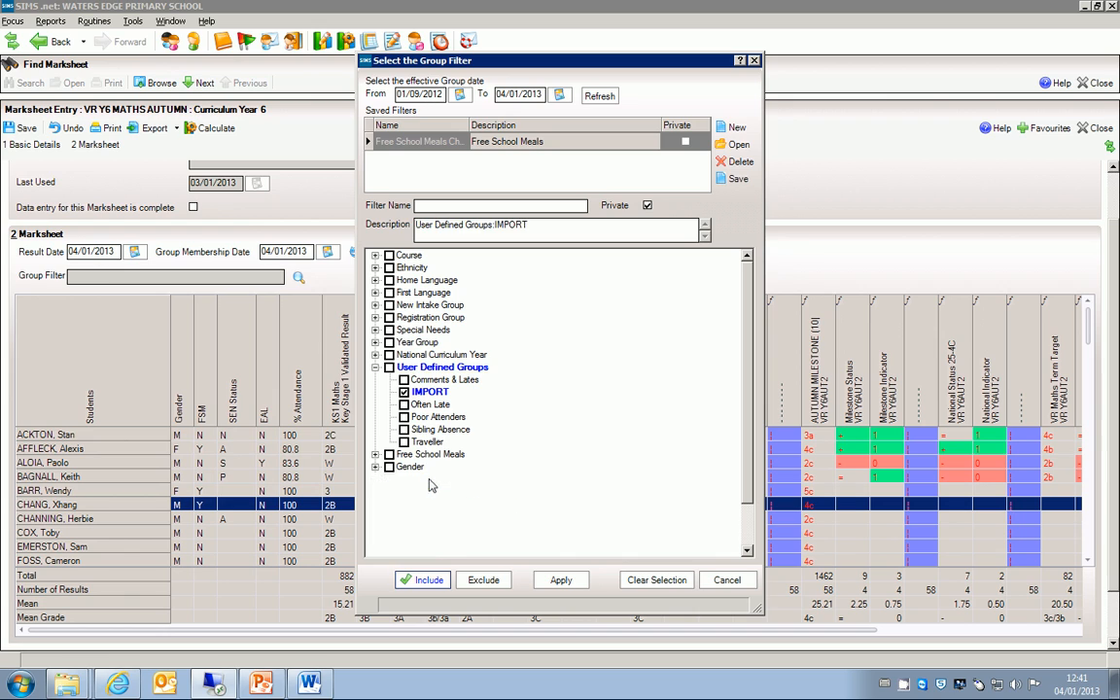
click(484, 580)
click(404, 392)
click(404, 393)
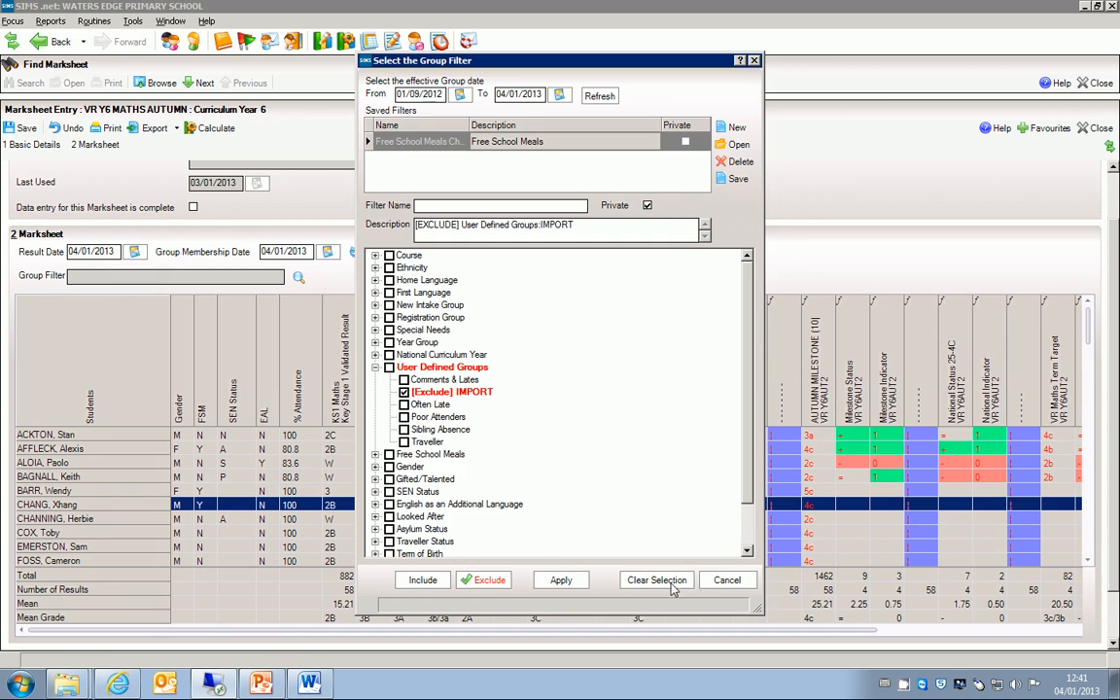
click(728, 579)
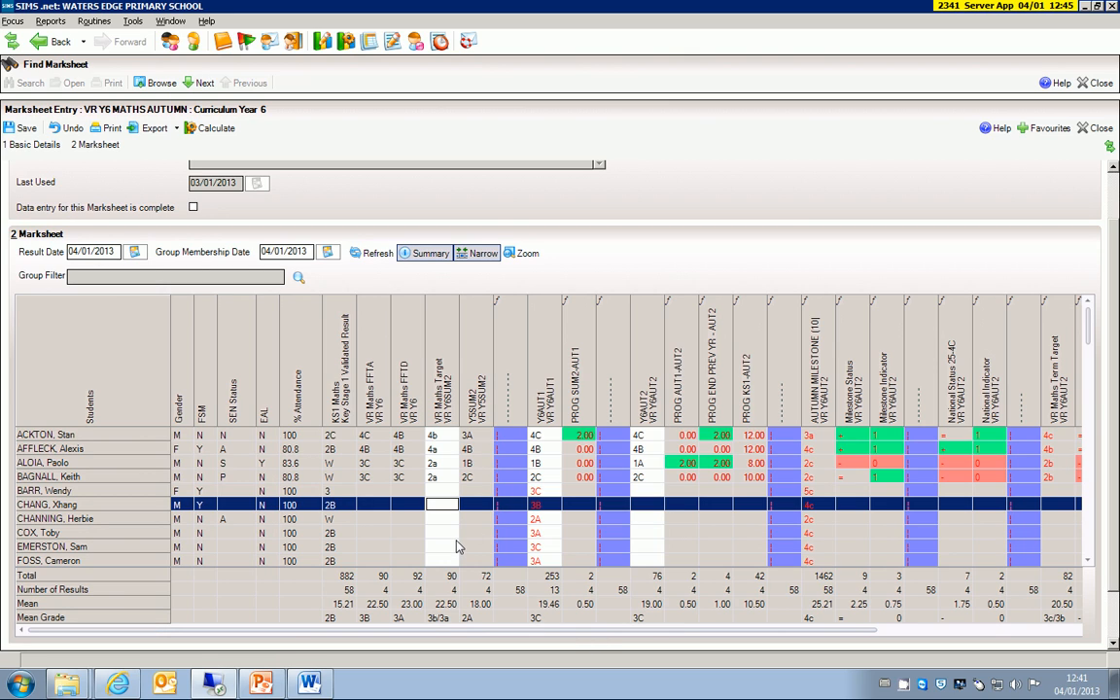
View the result history of the first pupil's Y6AUT2 grade, and close it, discarding the pending marksheet changes
key(Down)
key(Down)
key(Down)
click(452, 508)
click(643, 437)
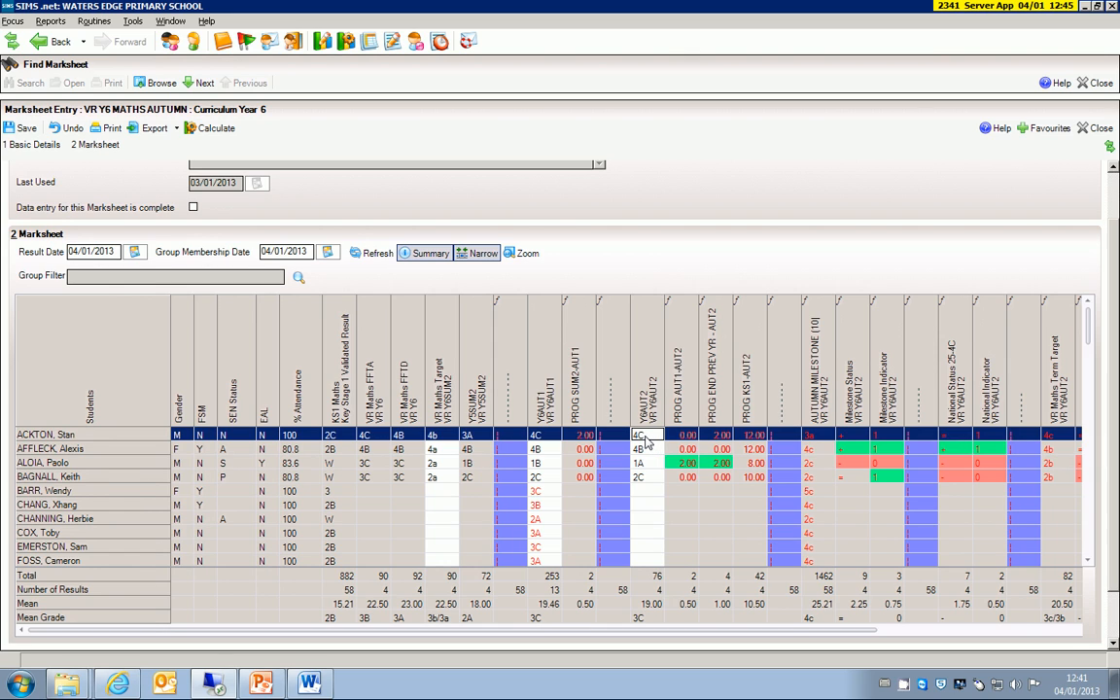
right_click(646, 438)
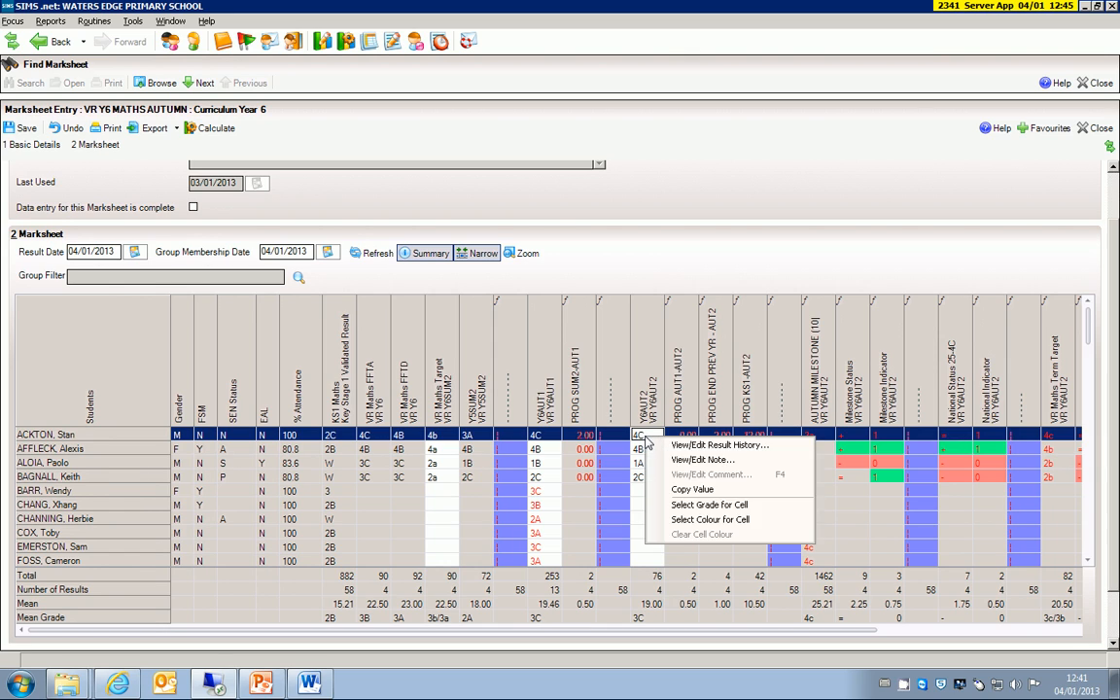
click(739, 446)
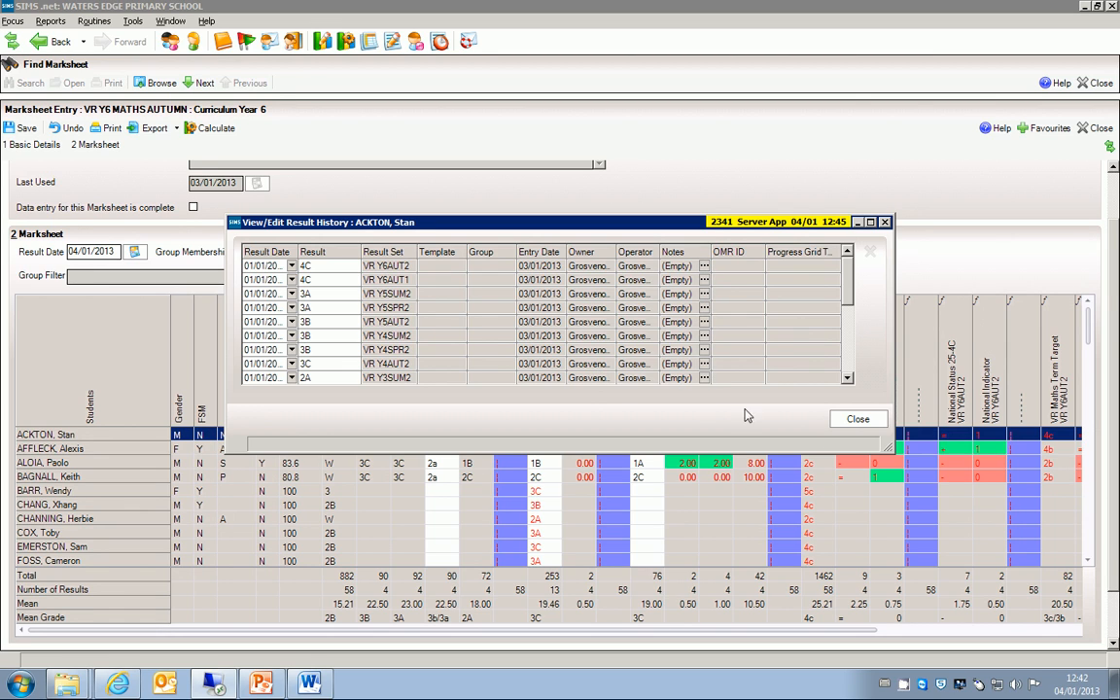
click(853, 419)
click(667, 389)
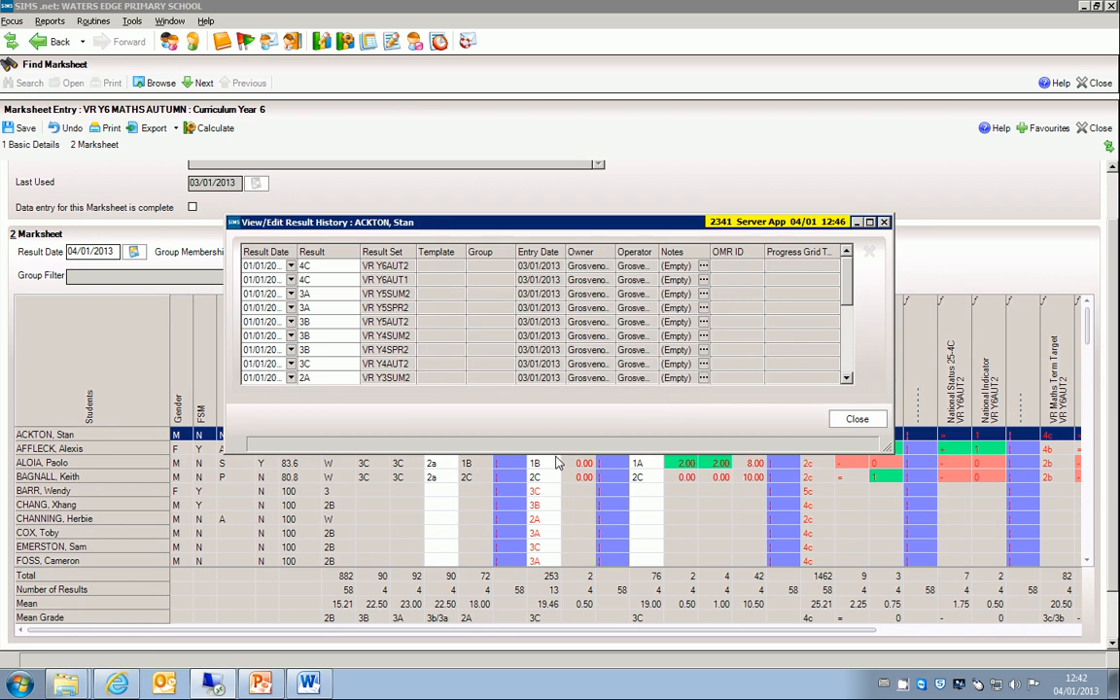
Narrow the marksheet columns, and recalculate the marksheet
click(461, 252)
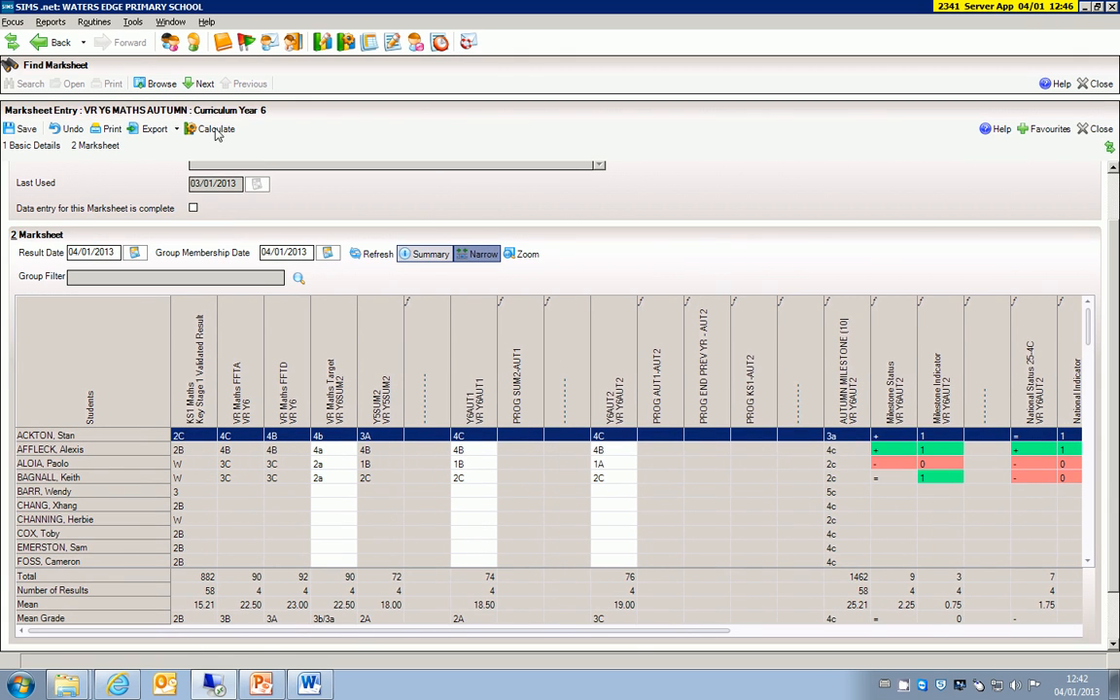
click(496, 493)
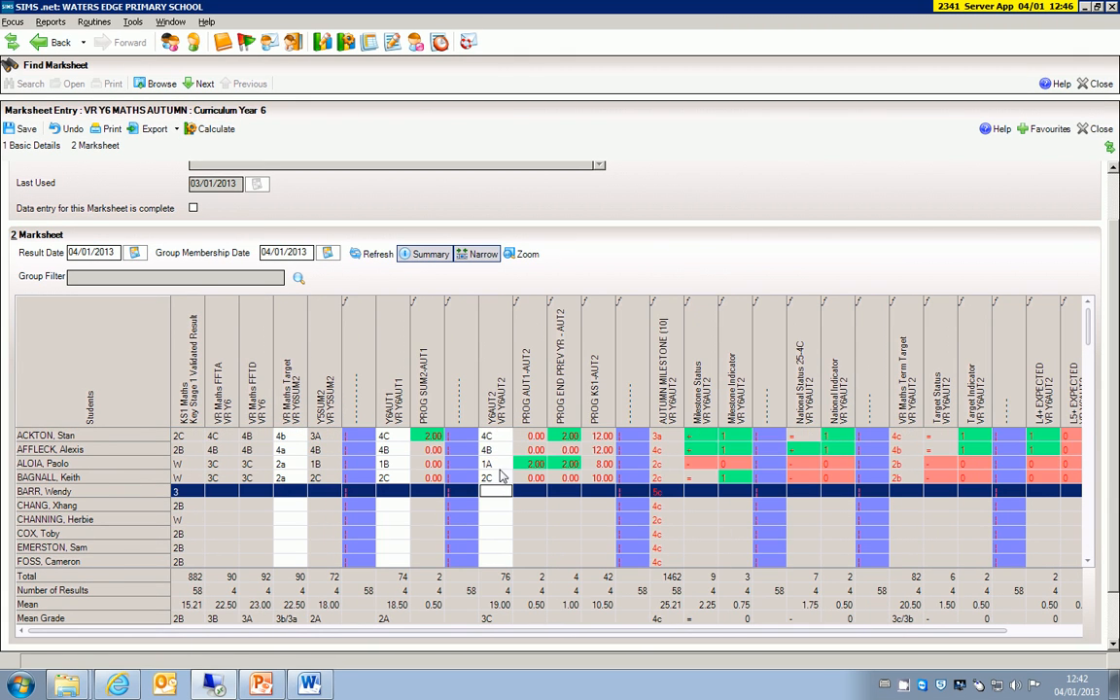
Add the note "Broken leg has had 2 months off" to the third pupil's Y6AUT2 grade, and read it in the marksheet
click(499, 465)
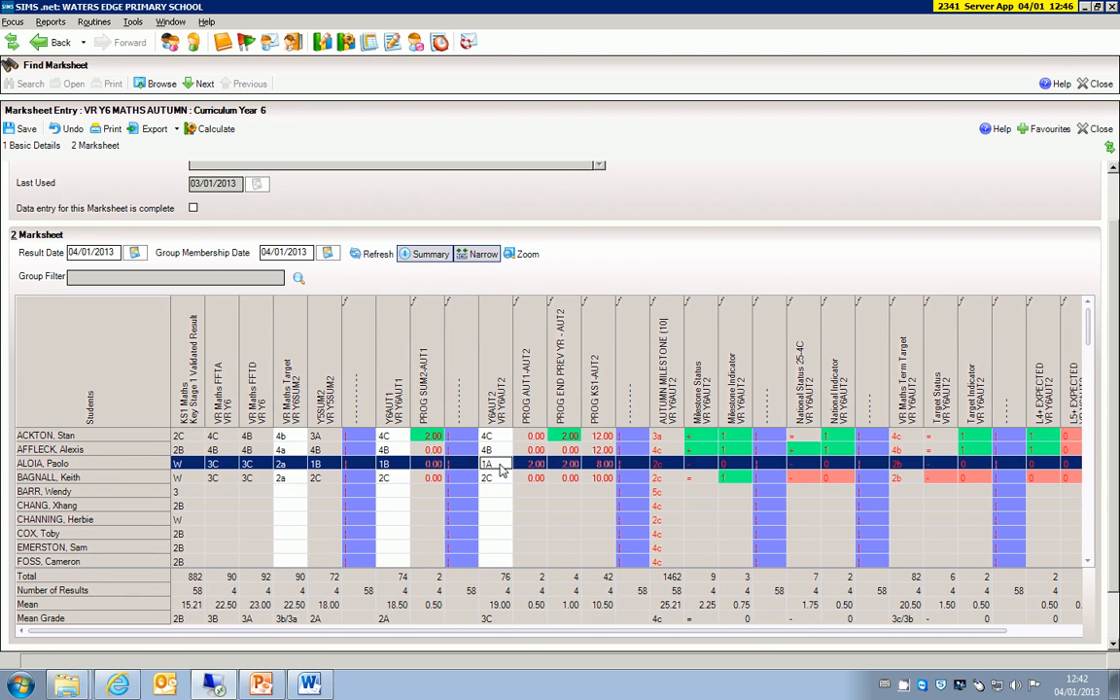
click(504, 454)
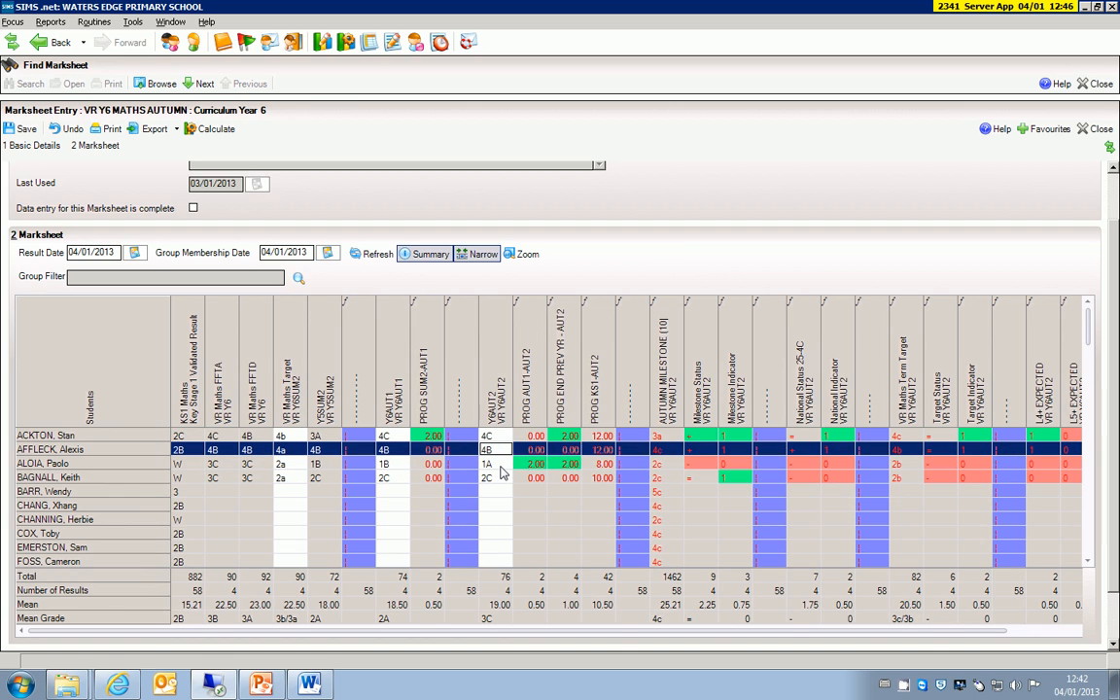
right_click(501, 466)
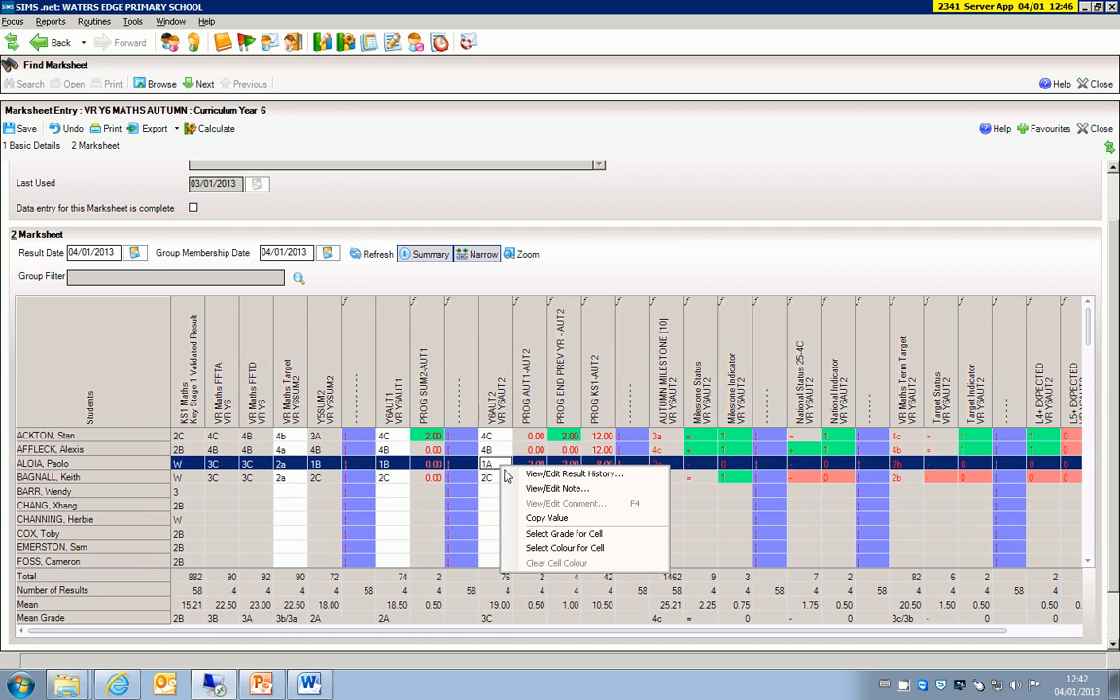
click(561, 491)
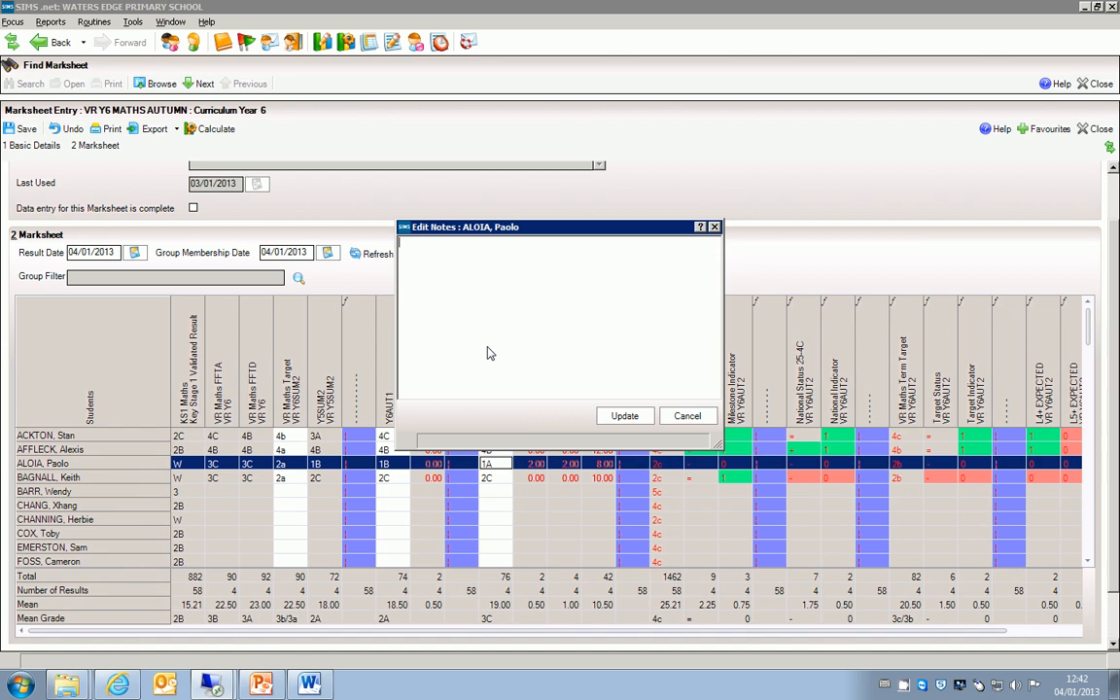
text(Broken leg has had 2 months off)
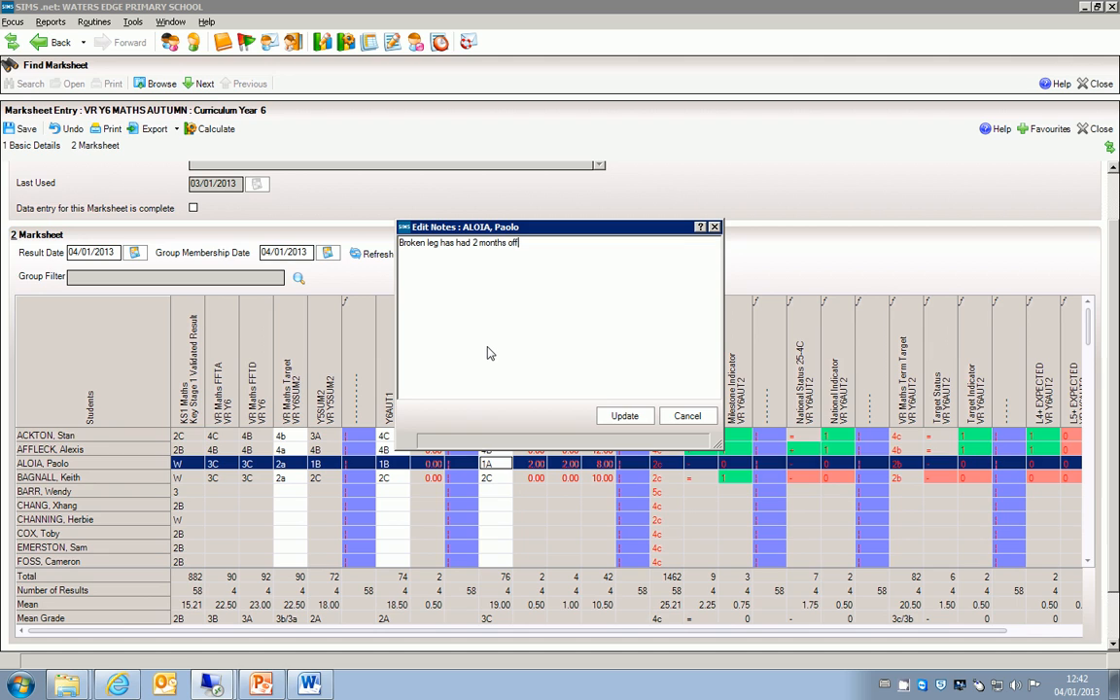
click(622, 415)
key(Down)
key(Down)
key(Down)
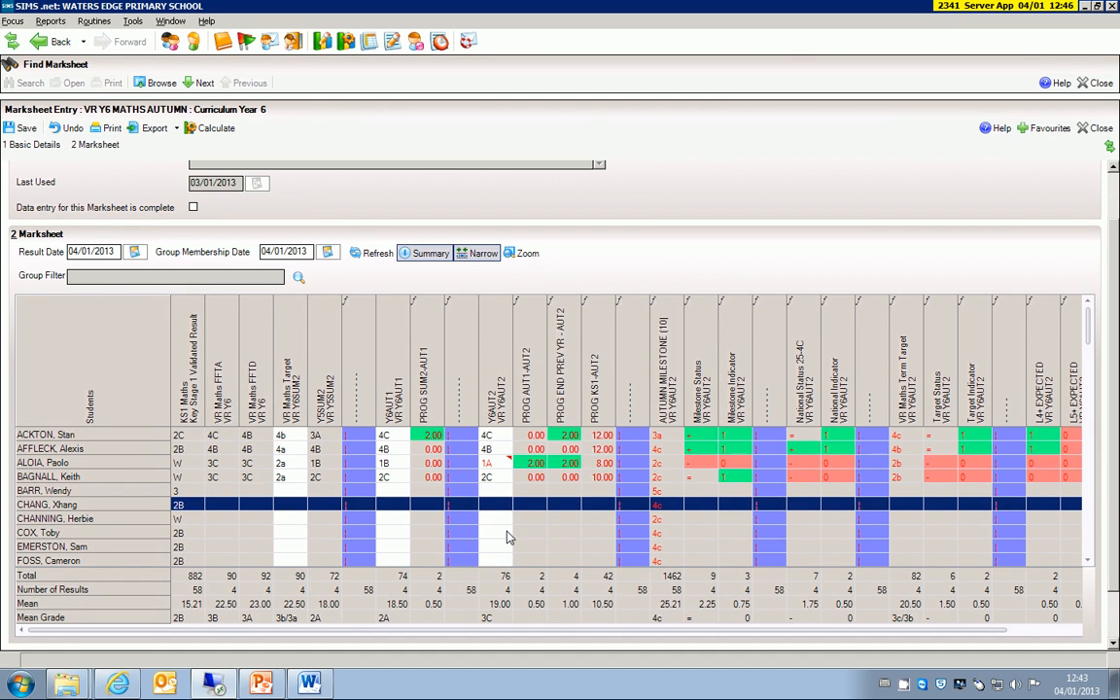
mouse_move(506, 471)
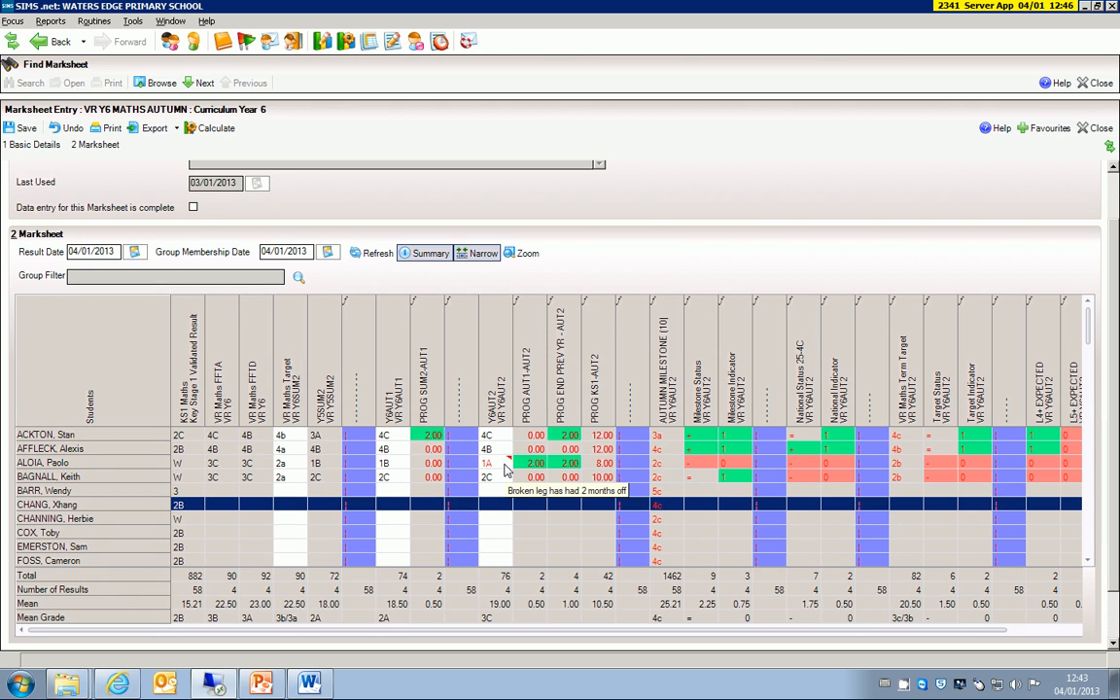
Look through the third pupil's result history for the Y6AUT2 grade, and close it, discarding the pending changes
right_click(506, 471)
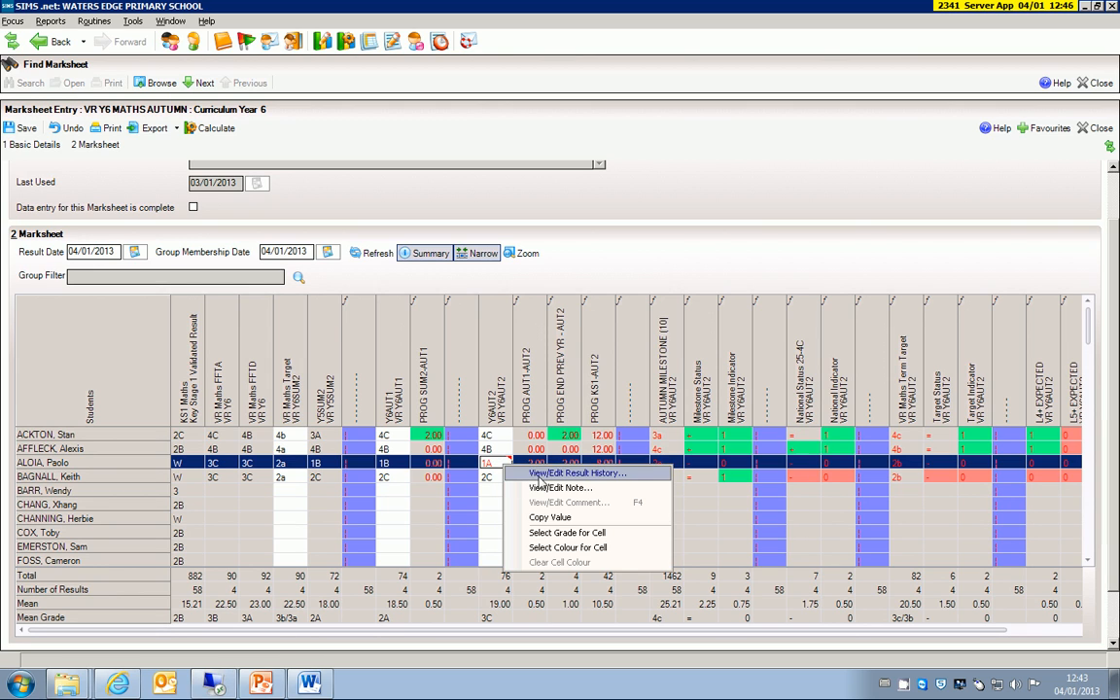
click(544, 471)
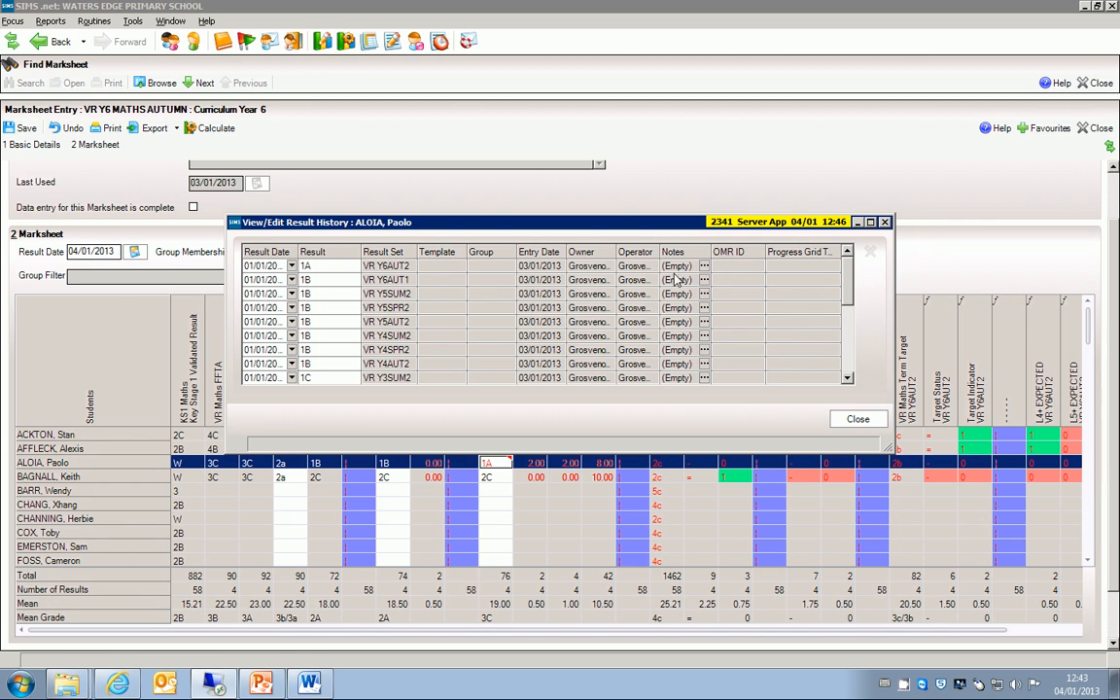
scroll(763, 292, down, 3)
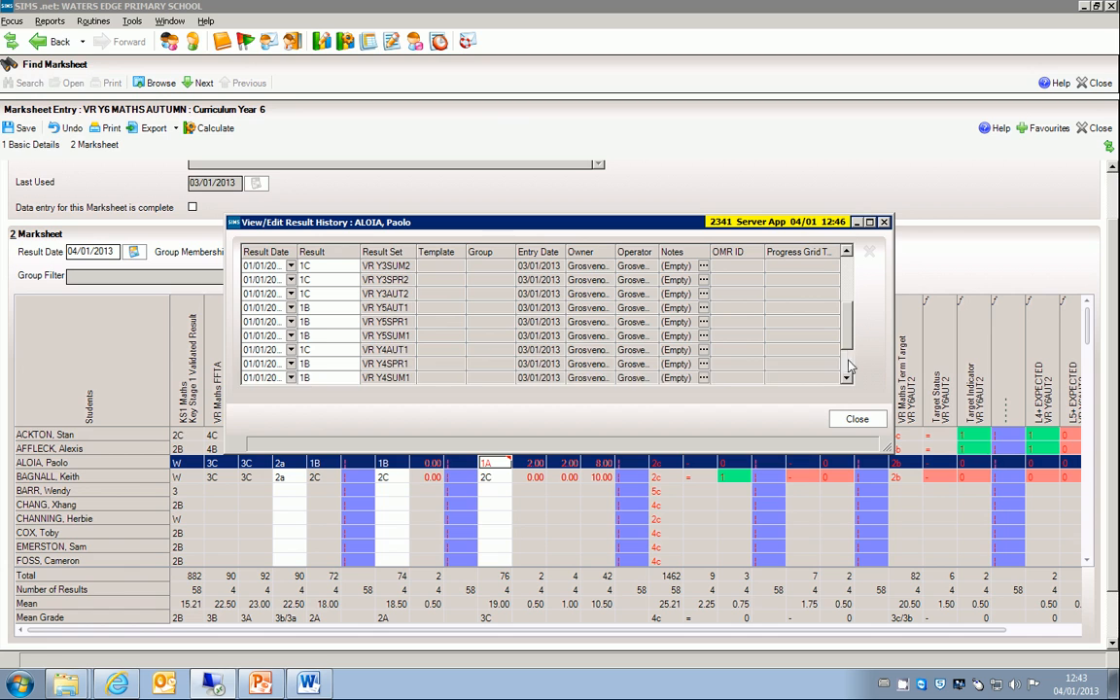
click(856, 419)
click(612, 387)
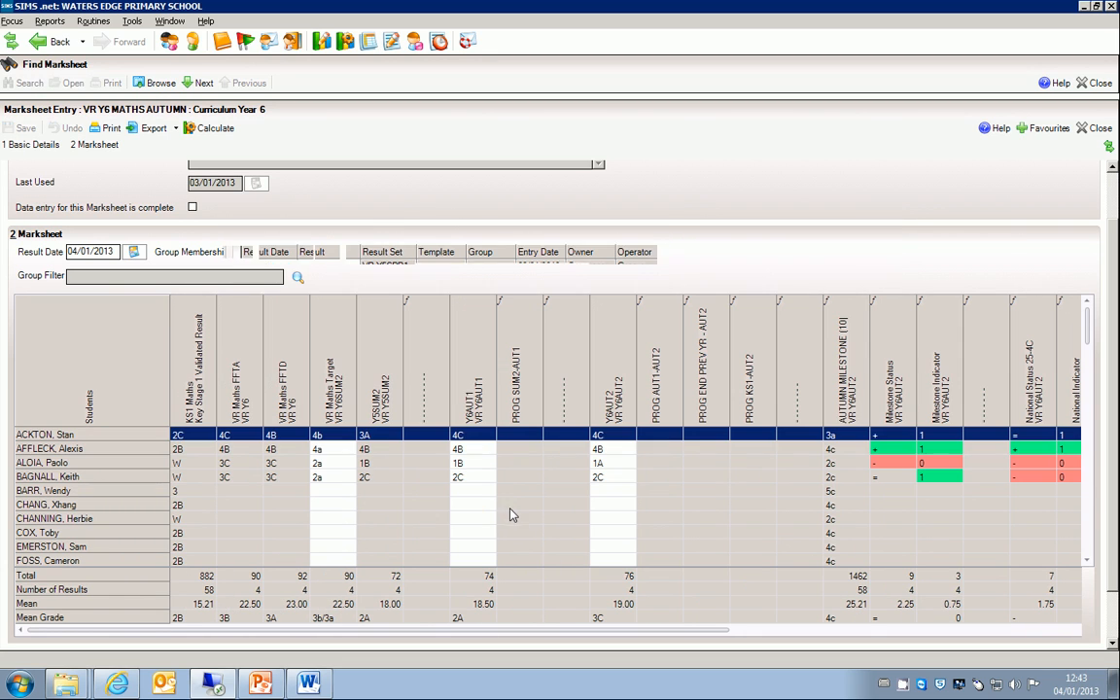
Restore the narrow column display of the marksheet, and recalculate all its formula columns
click(475, 496)
click(480, 254)
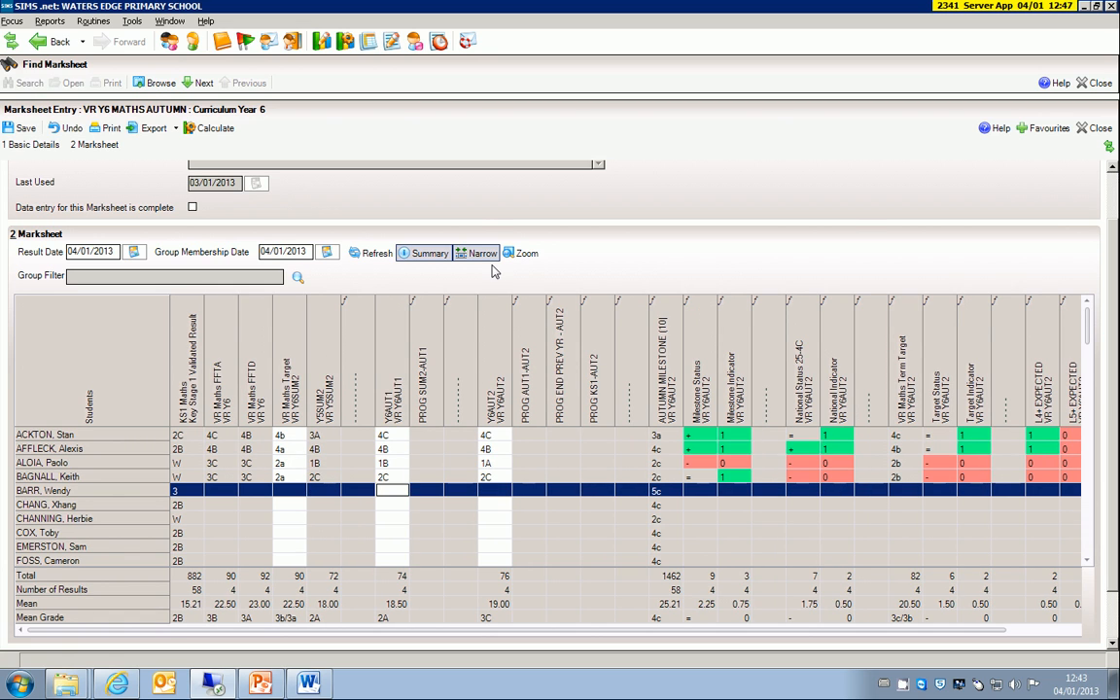
click(224, 129)
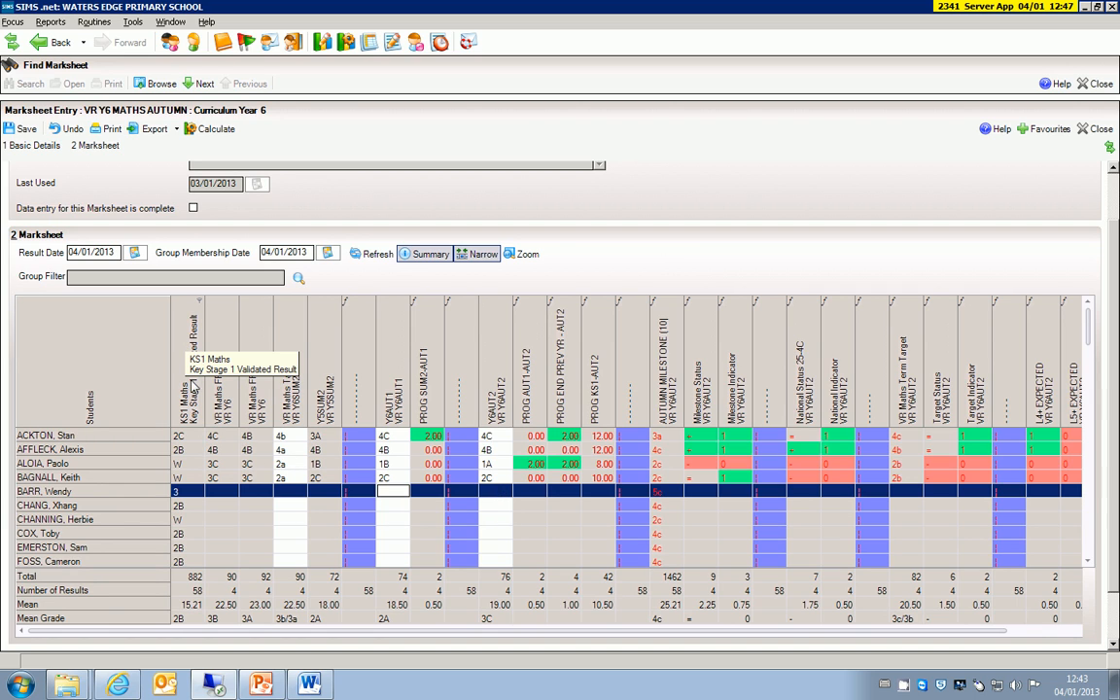
Examine the grade distribution of the KS1 Maths validated results as a count of students, in the table and as a graph
right_click(187, 347)
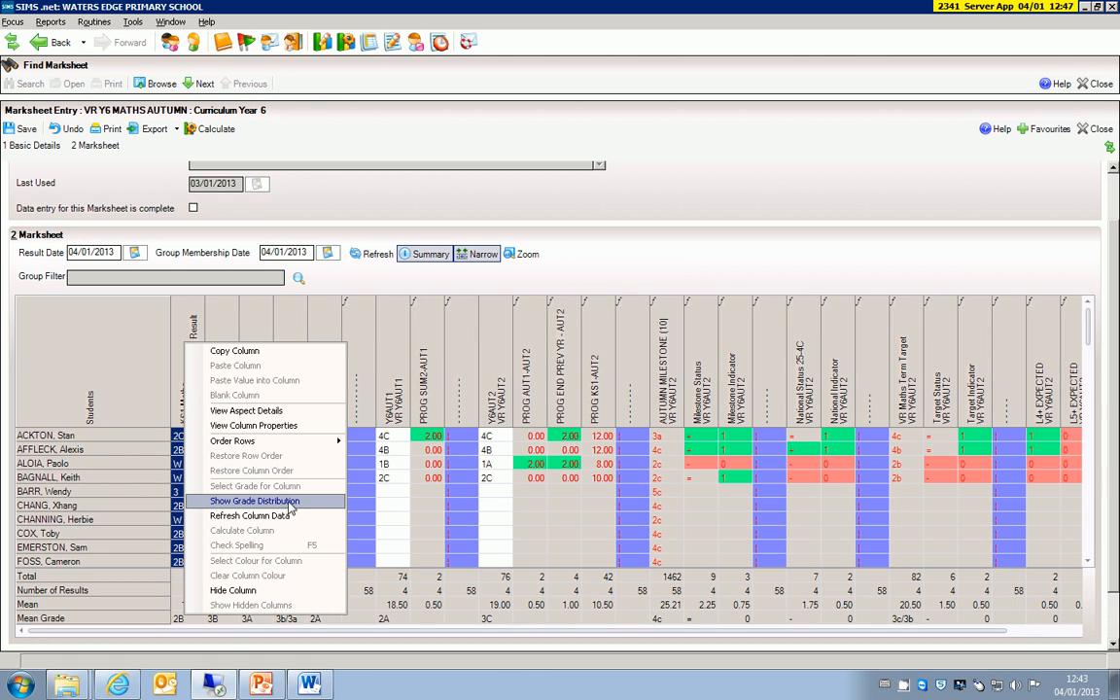
click(254, 501)
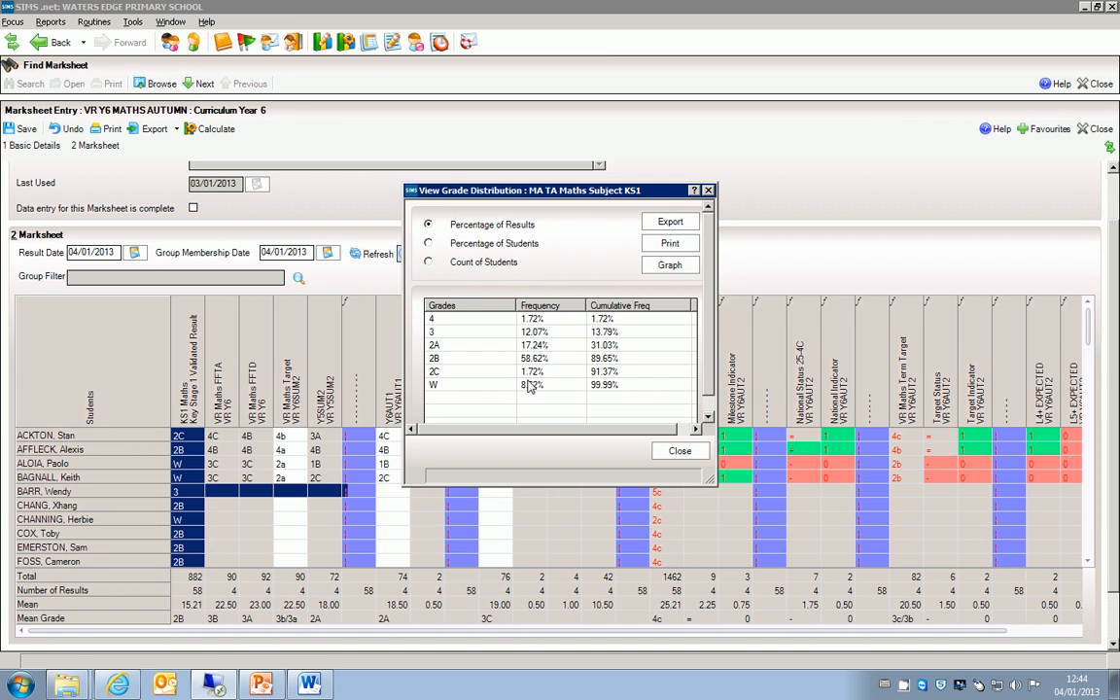
click(429, 264)
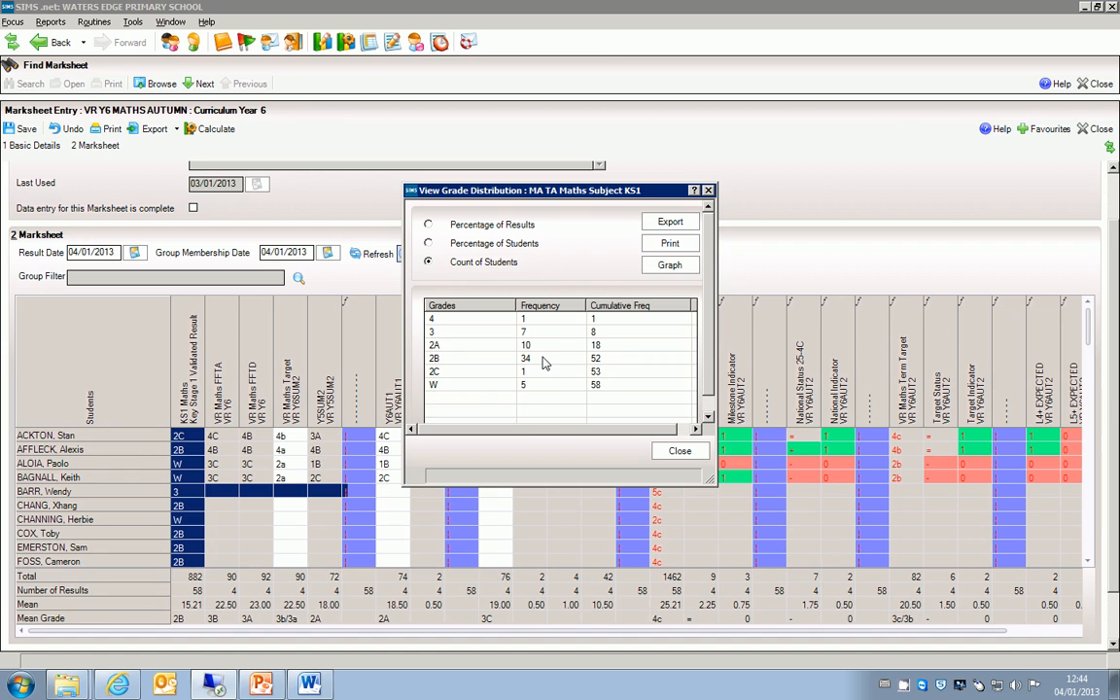
click(665, 268)
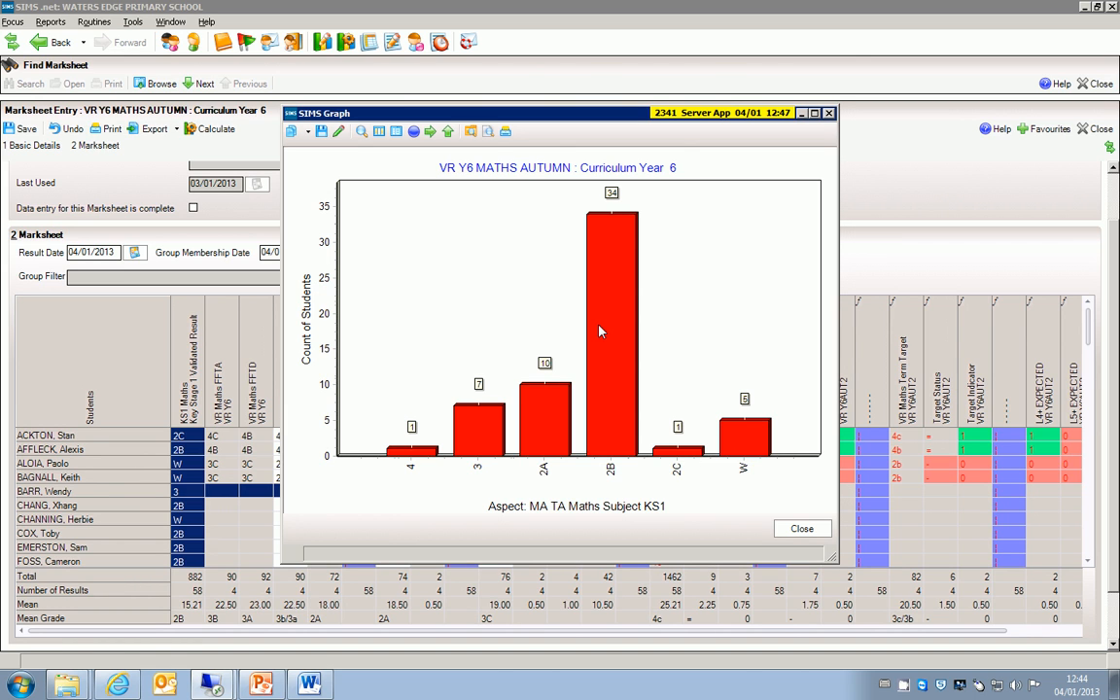
click(801, 528)
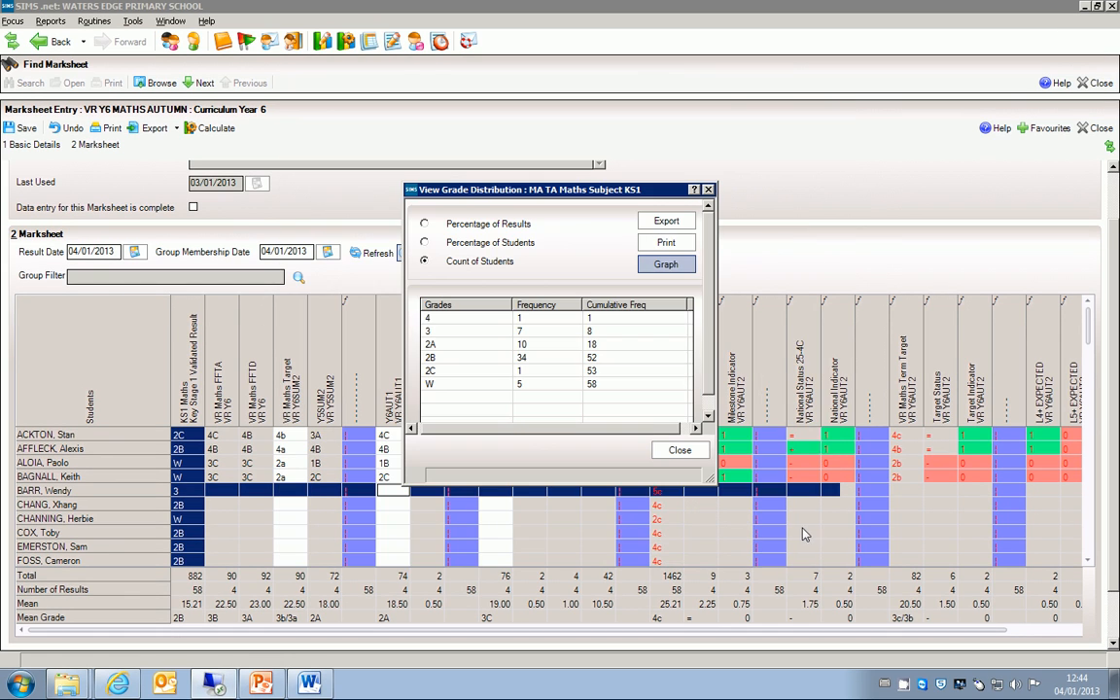
click(701, 453)
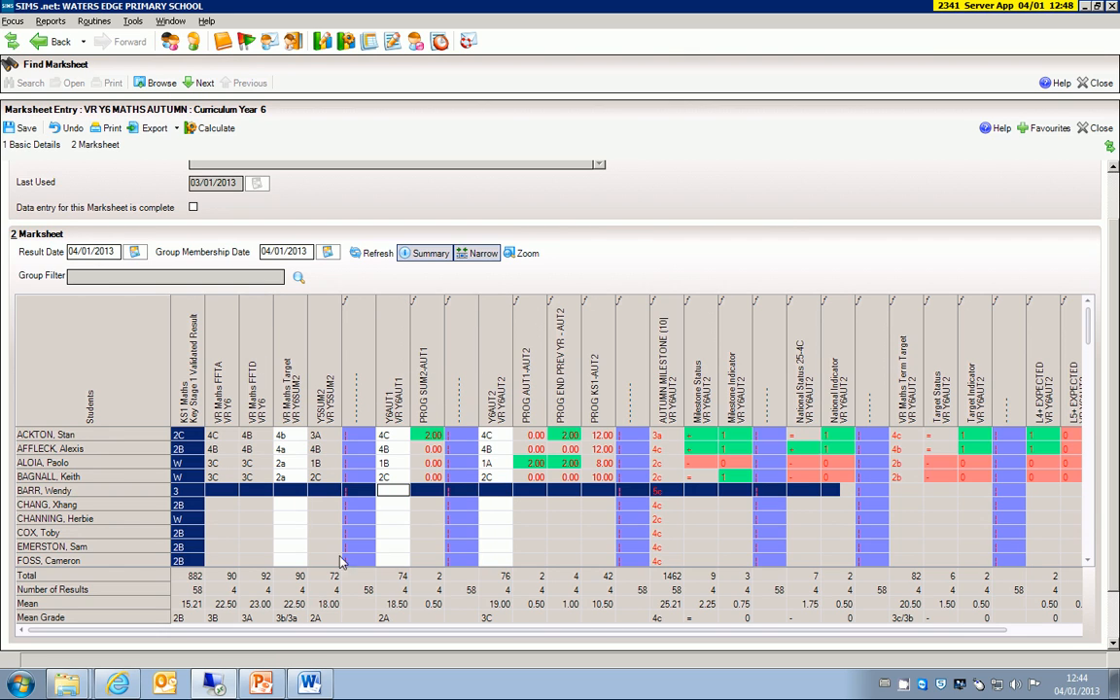
Examine the grade distribution of the Y6AUT2 column as a count of students, and close it
right_click(501, 392)
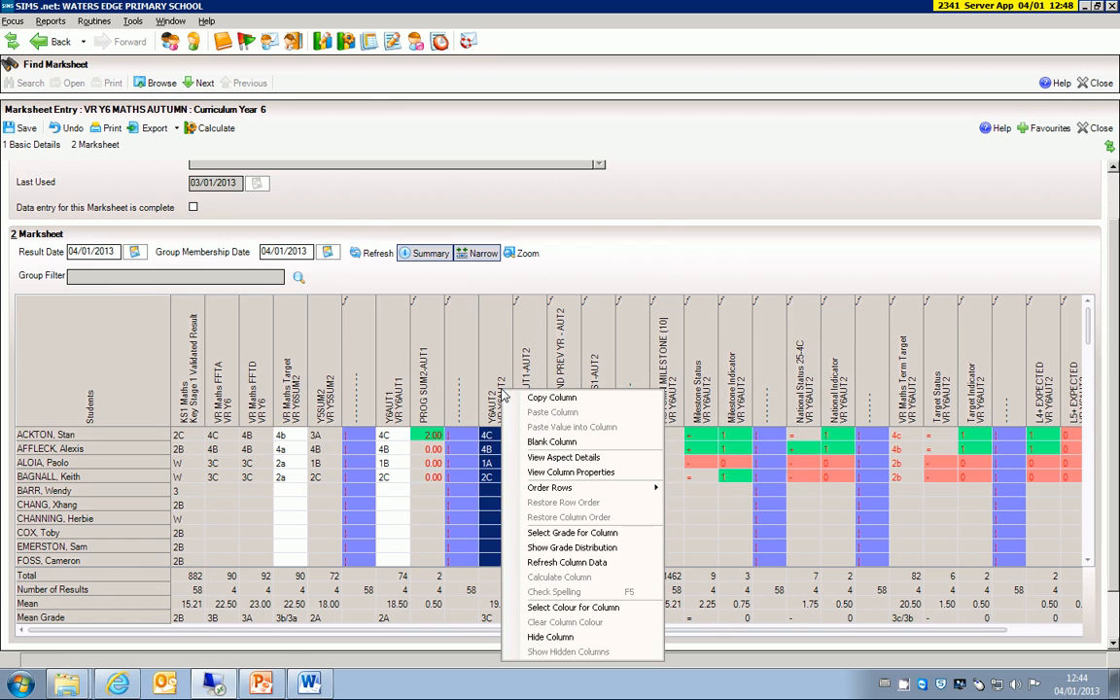
click(572, 547)
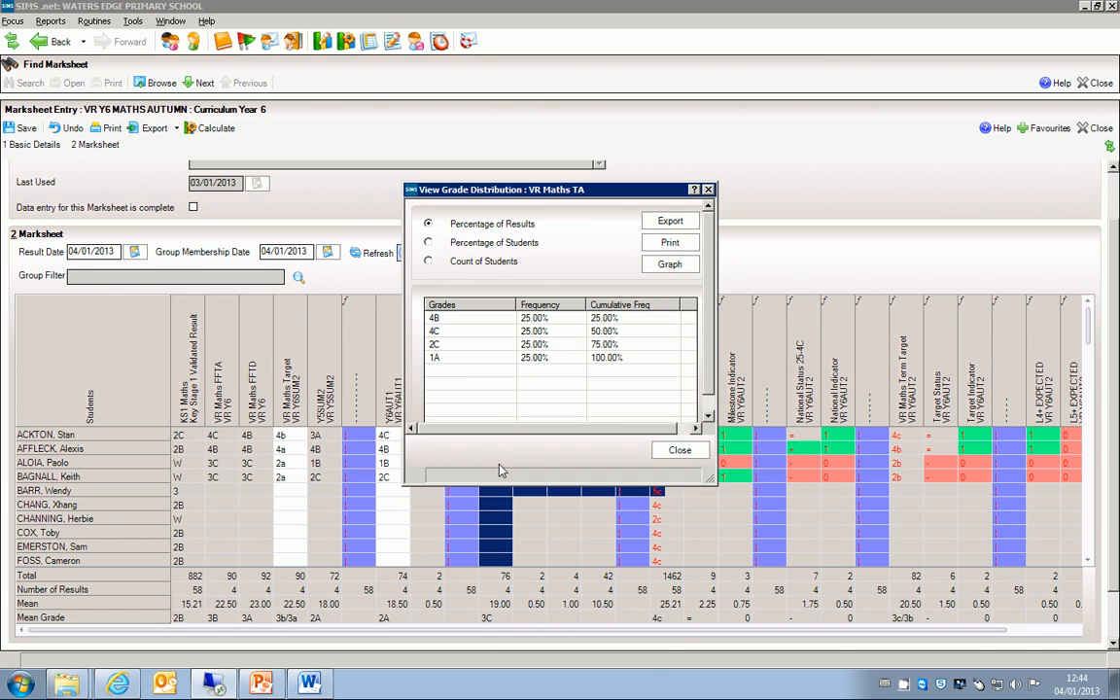
drag(453, 189, 583, 164)
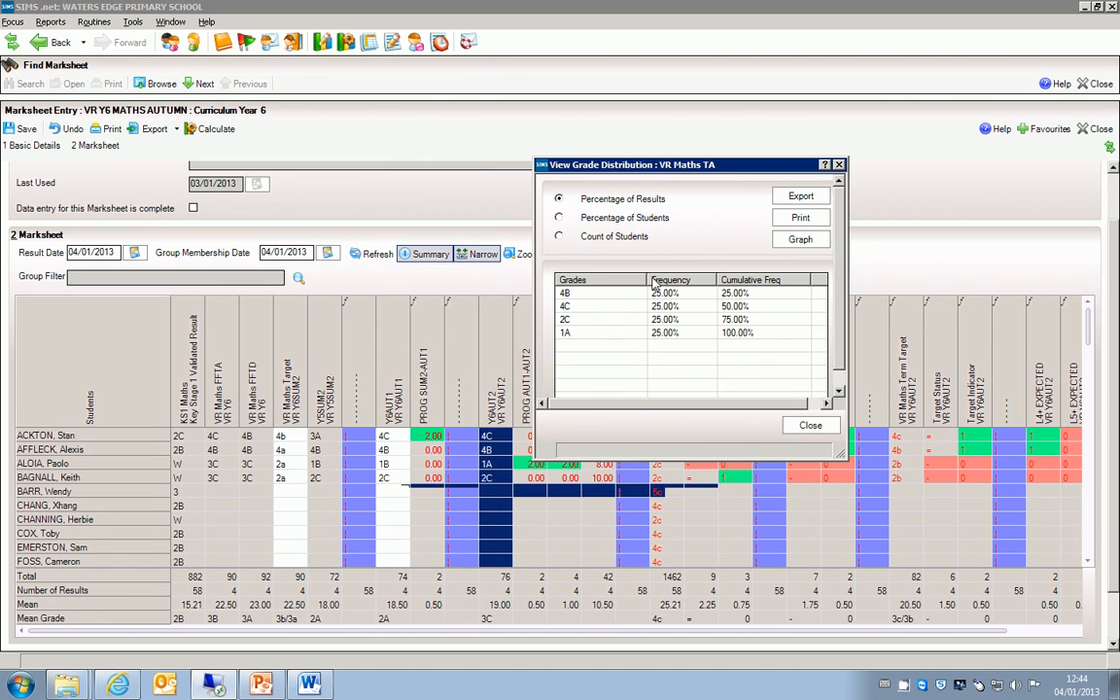
click(589, 243)
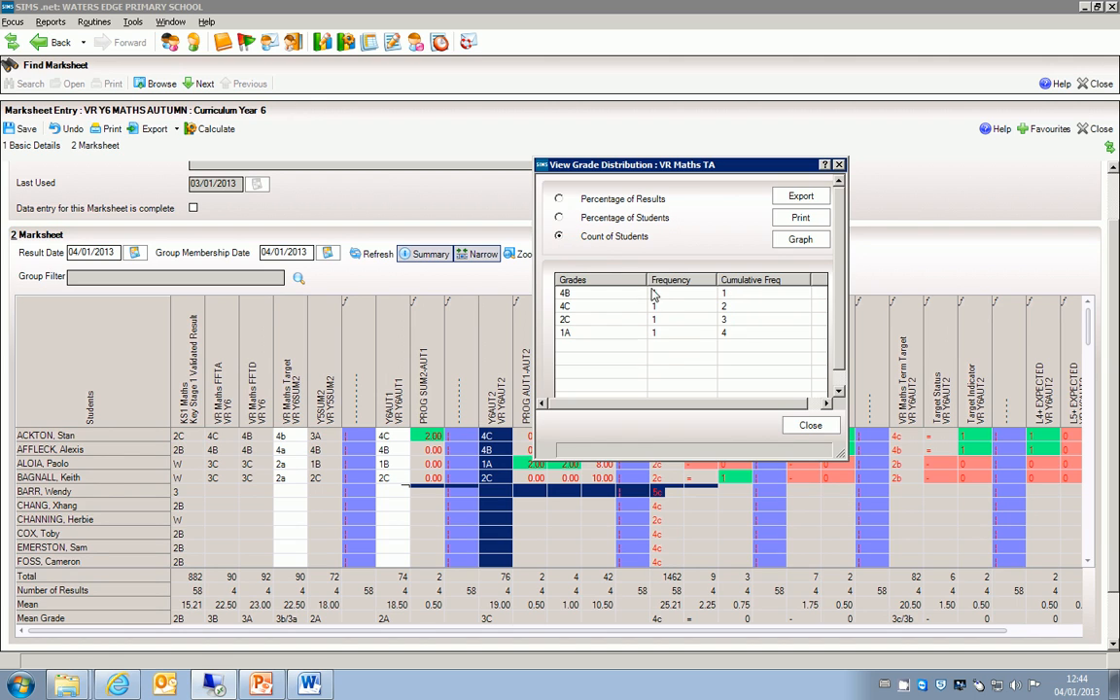
key(Escape)
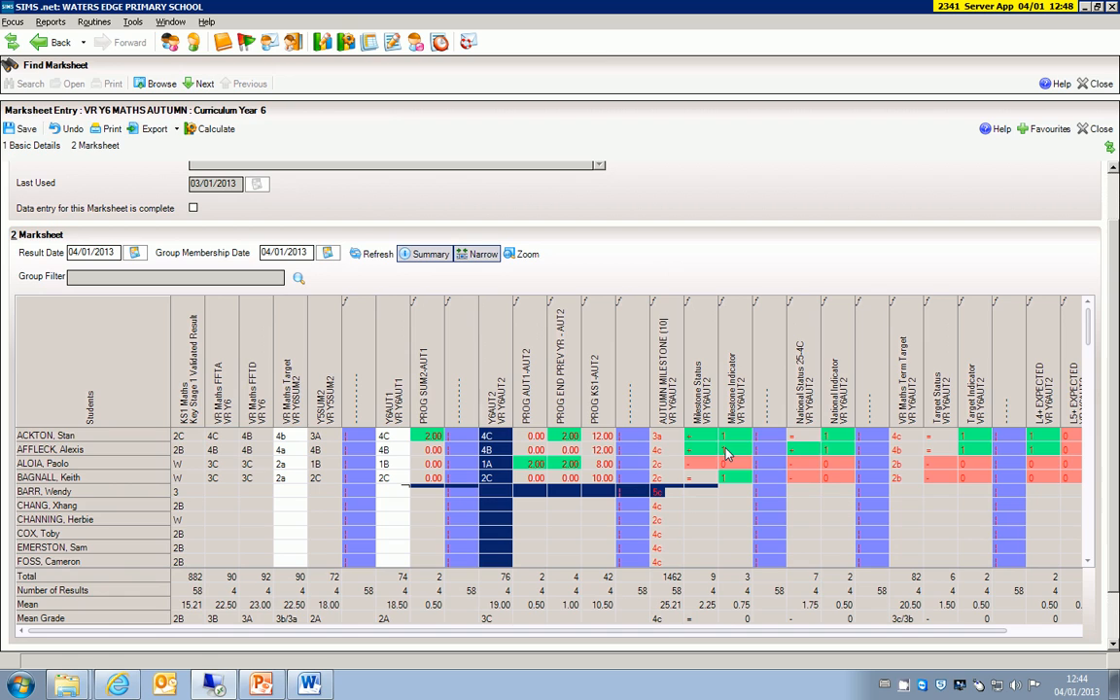
click(400, 491)
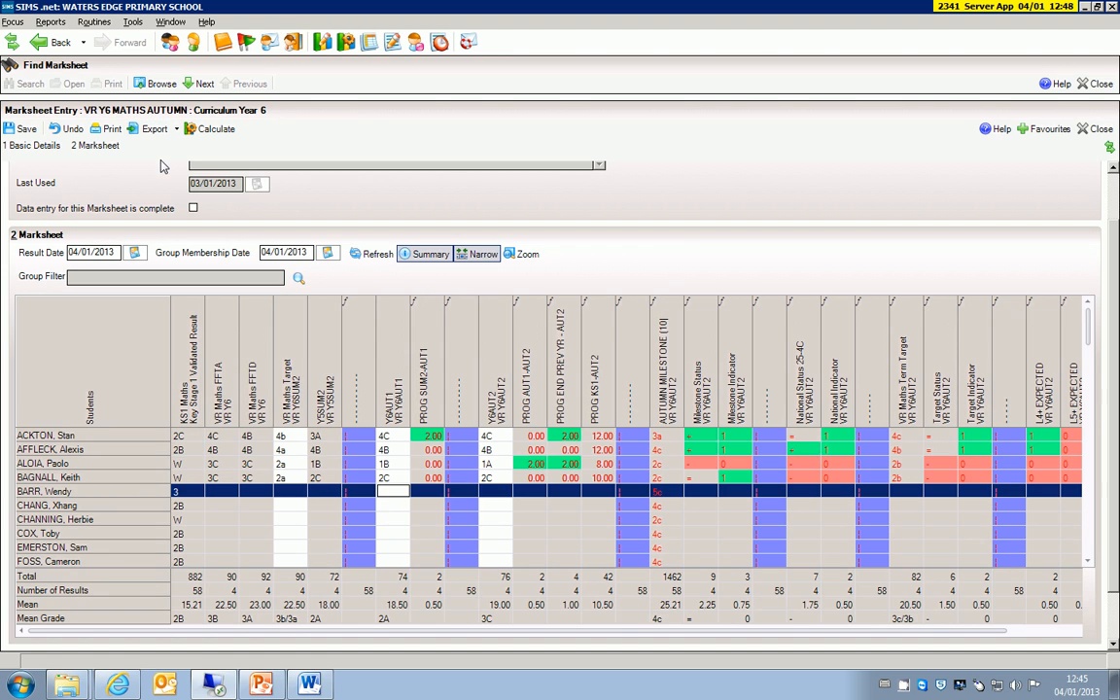
Export the marksheet to Excel with the Unformatted option
click(177, 130)
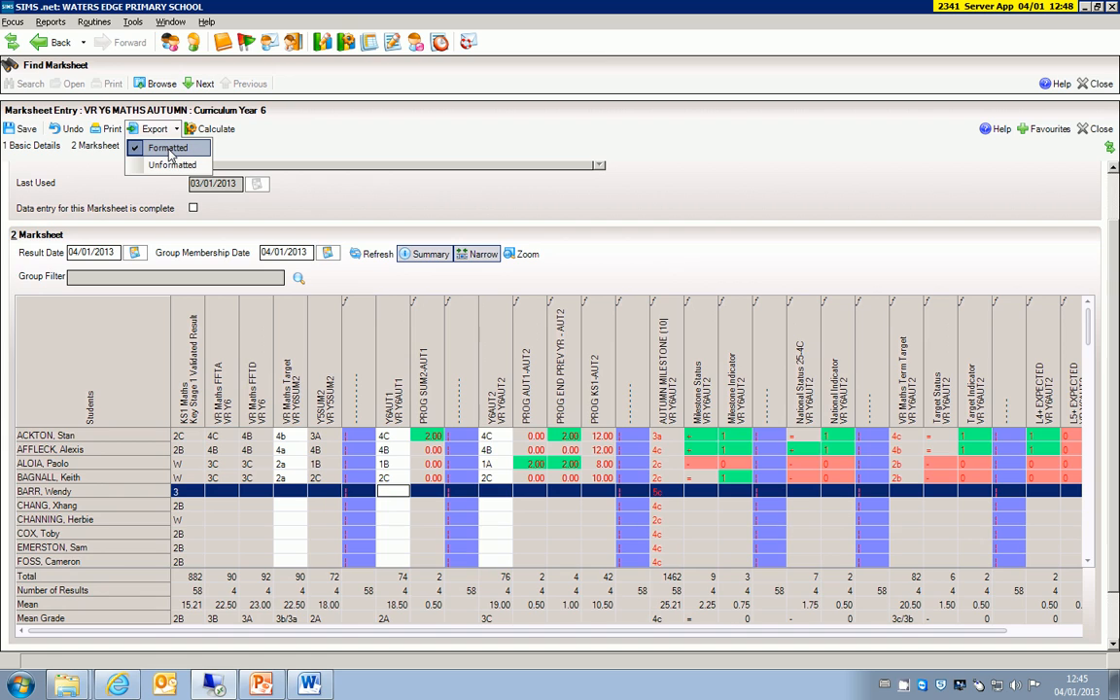
click(169, 151)
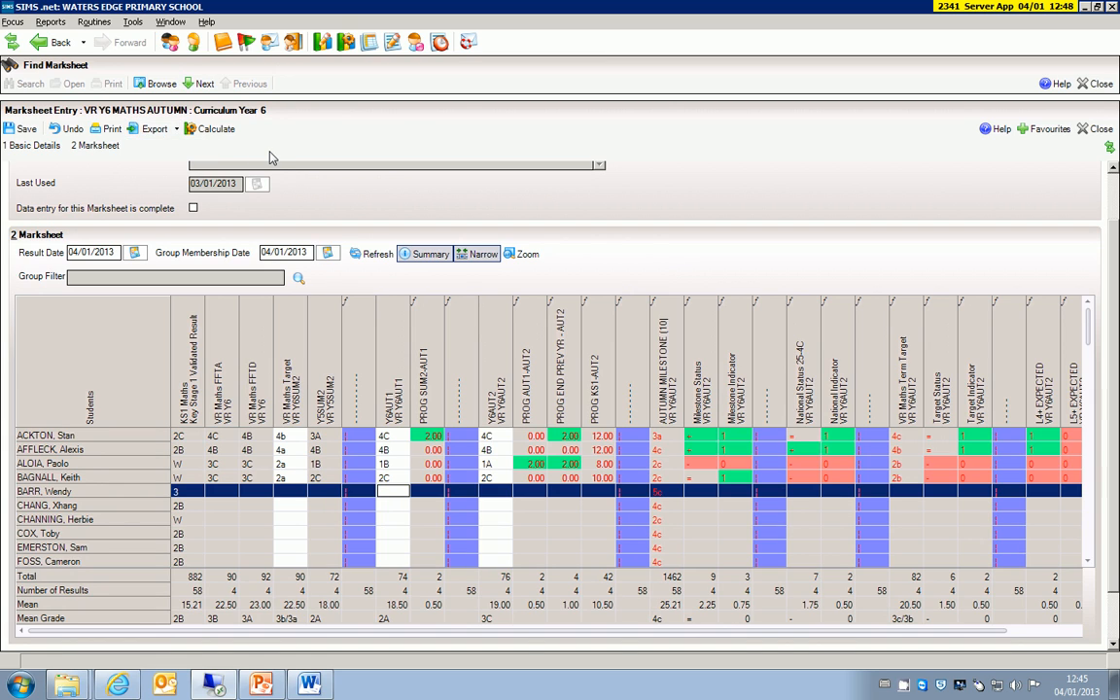
click(176, 129)
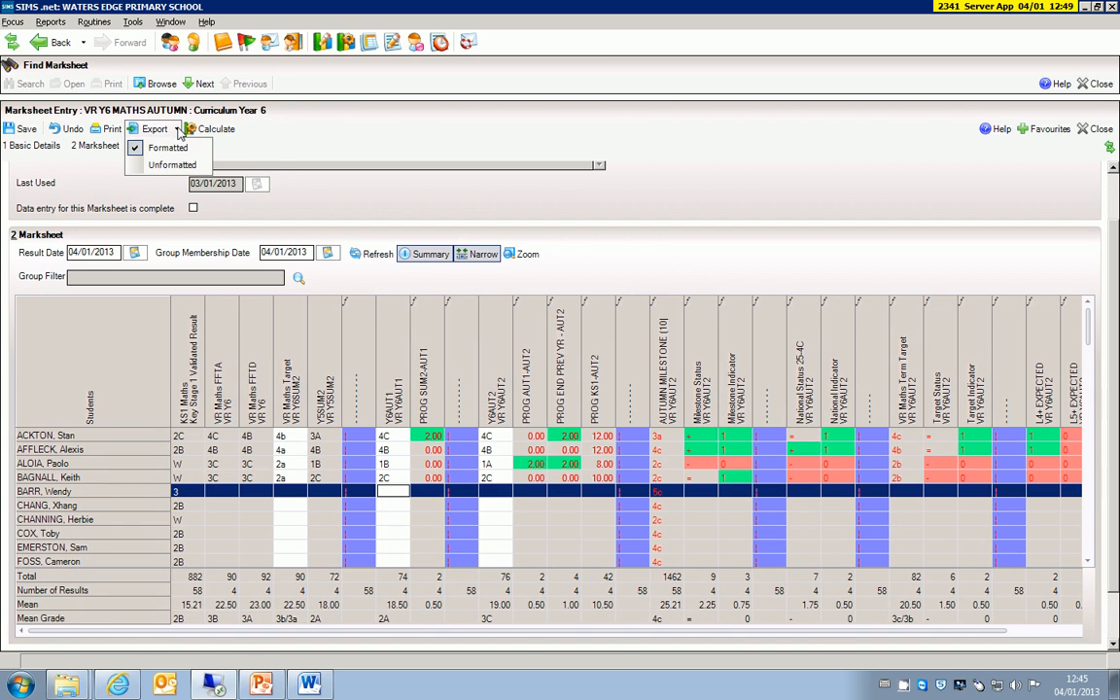
click(163, 167)
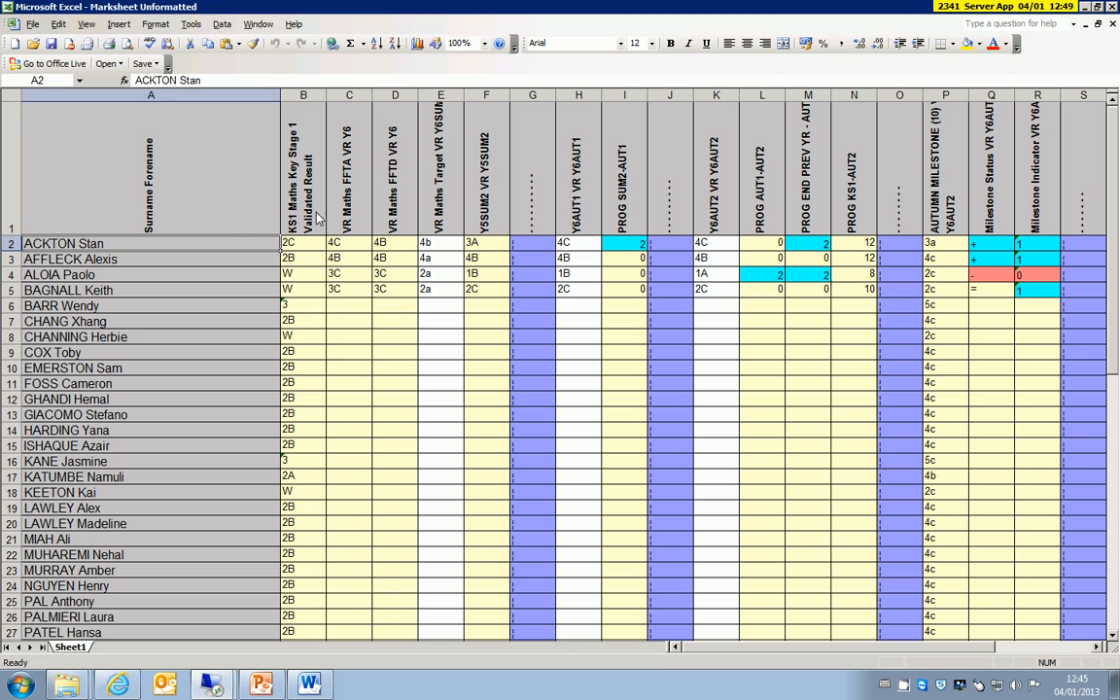
Delete the VR Maths FFTD VR Y6 column from the exported worksheet
click(399, 95)
right_click(403, 96)
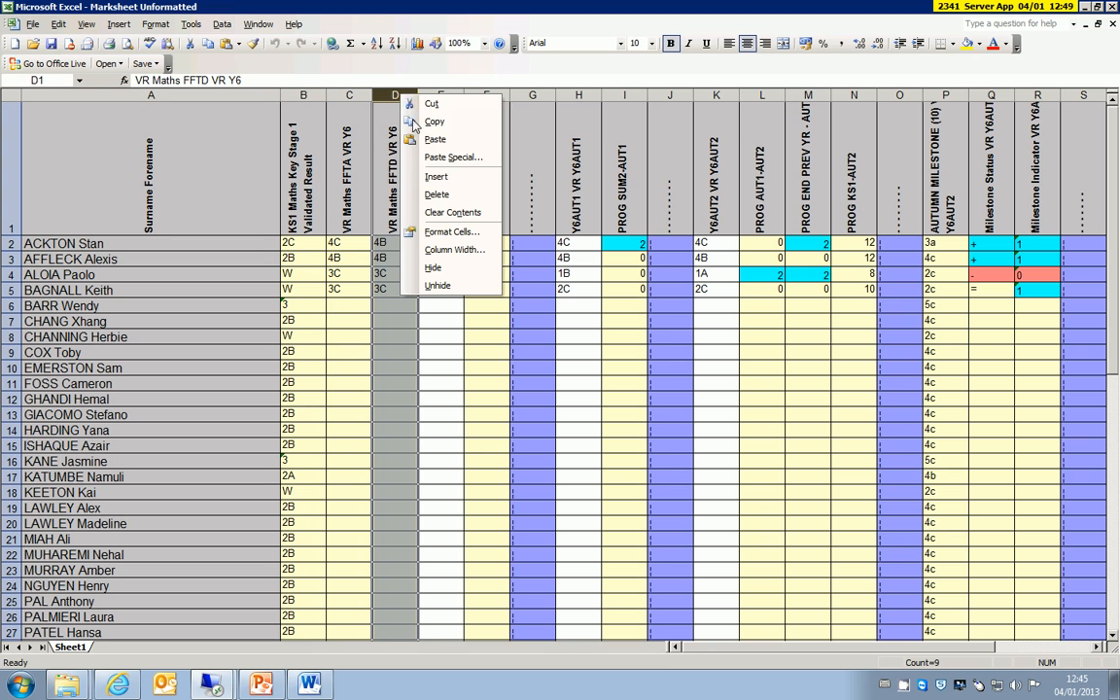
click(437, 193)
click(439, 322)
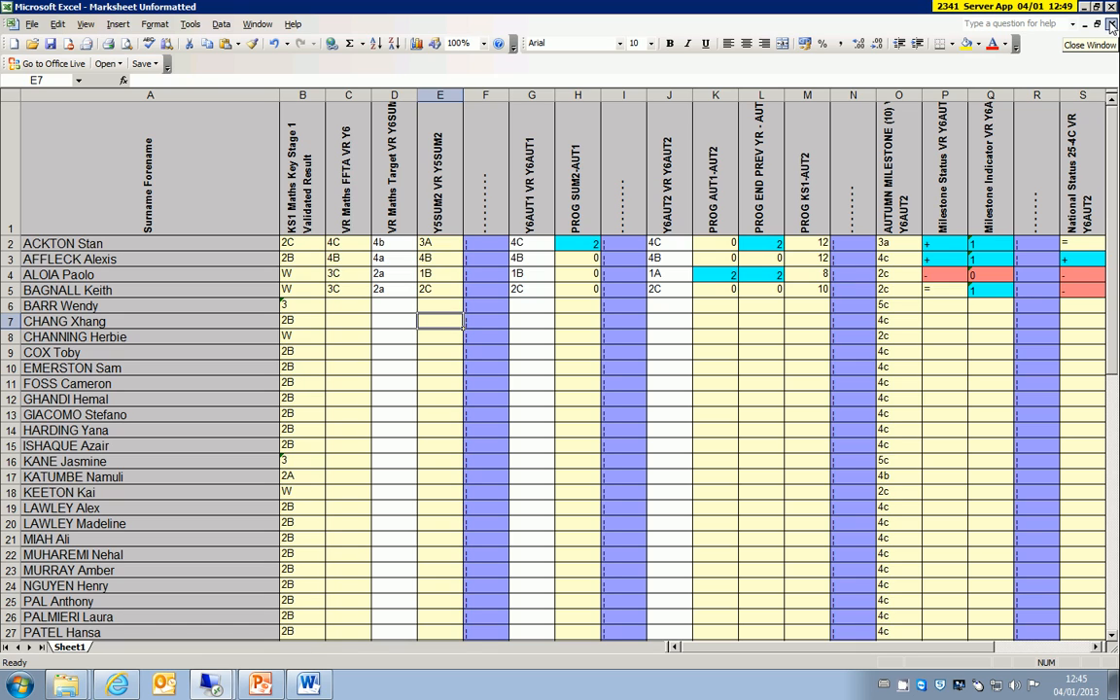
Close the exported workbook without saving the changes, and return to the Y6 maths marksheet in SIMS .net
click(669, 243)
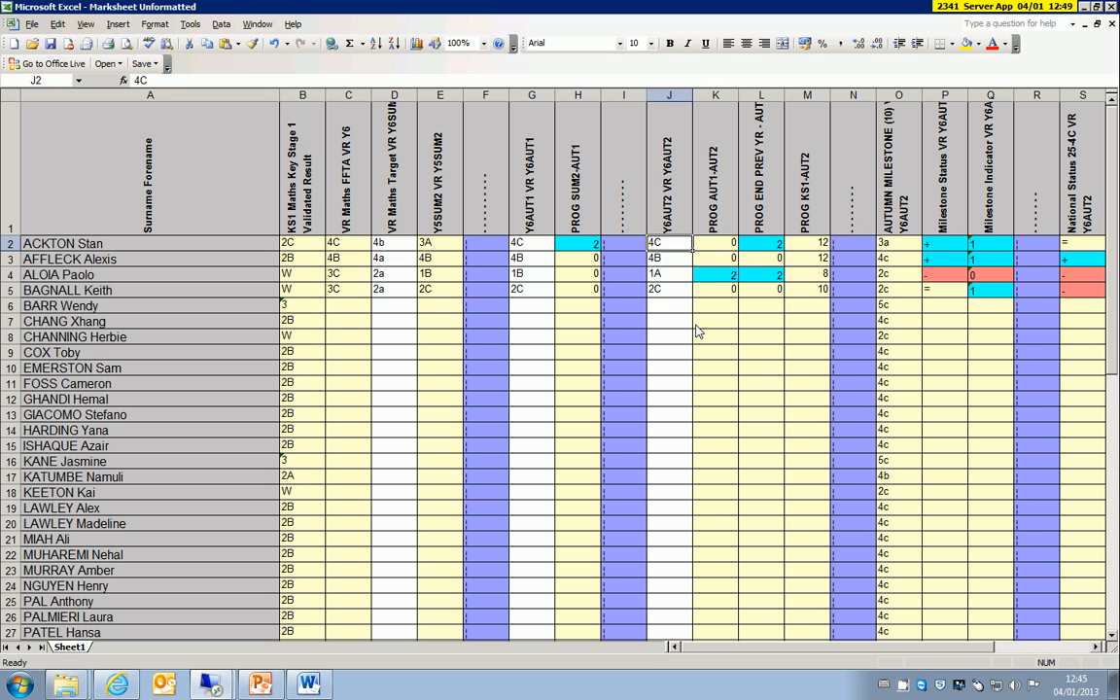
click(1110, 23)
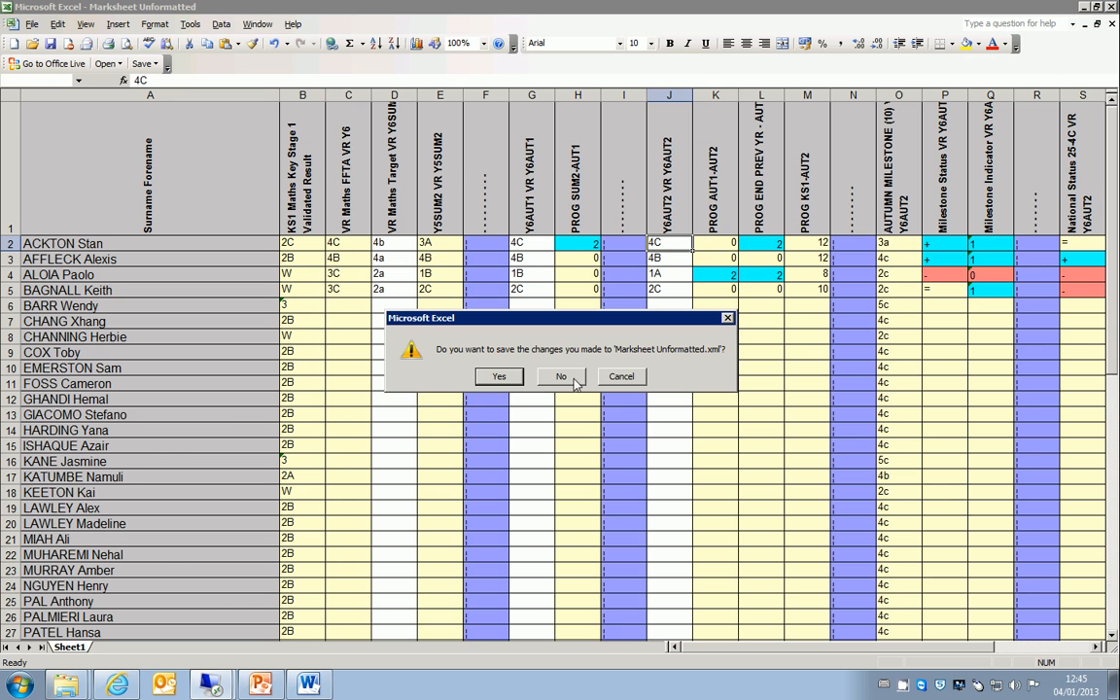
click(572, 379)
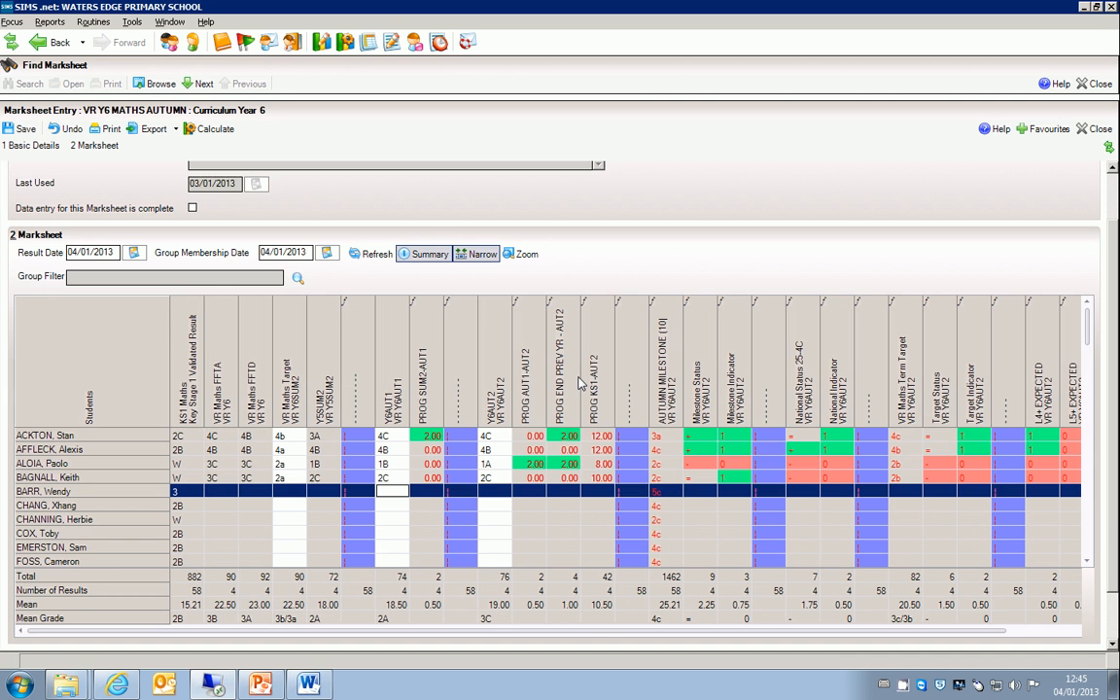
click(295, 507)
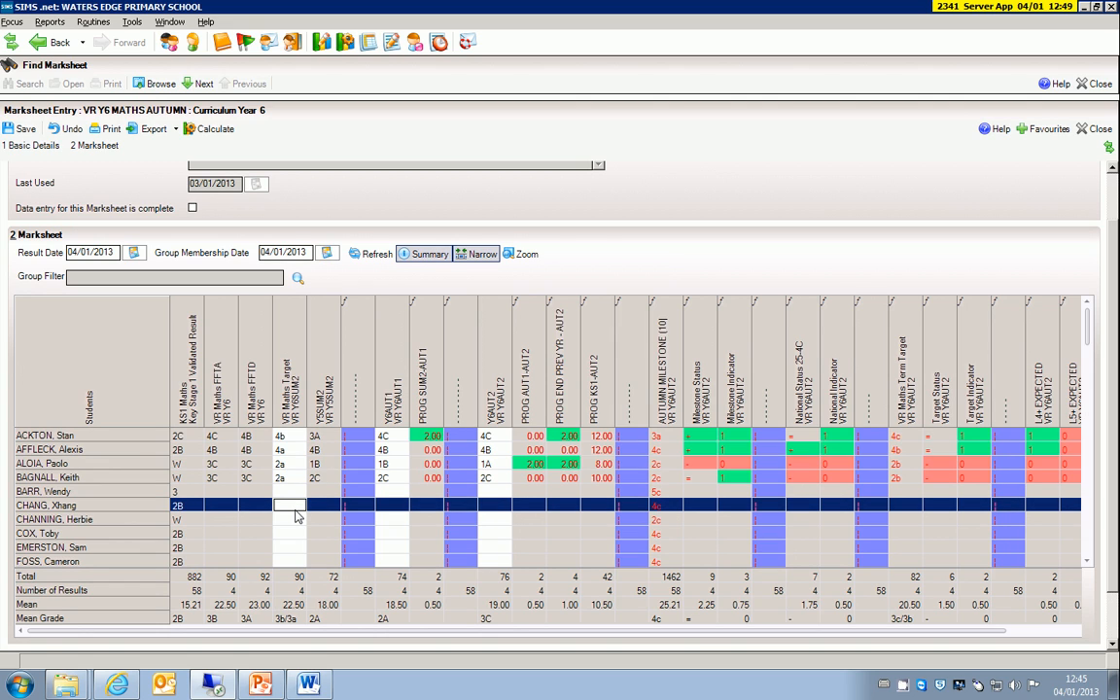